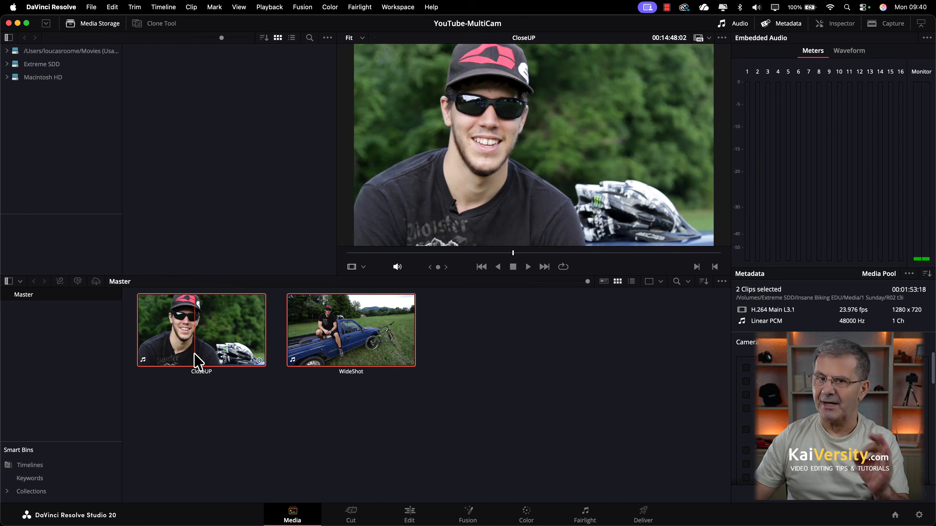
Create a new multicam clip from the two selected clips and rename it to 'Multi'.
right_click(332, 328)
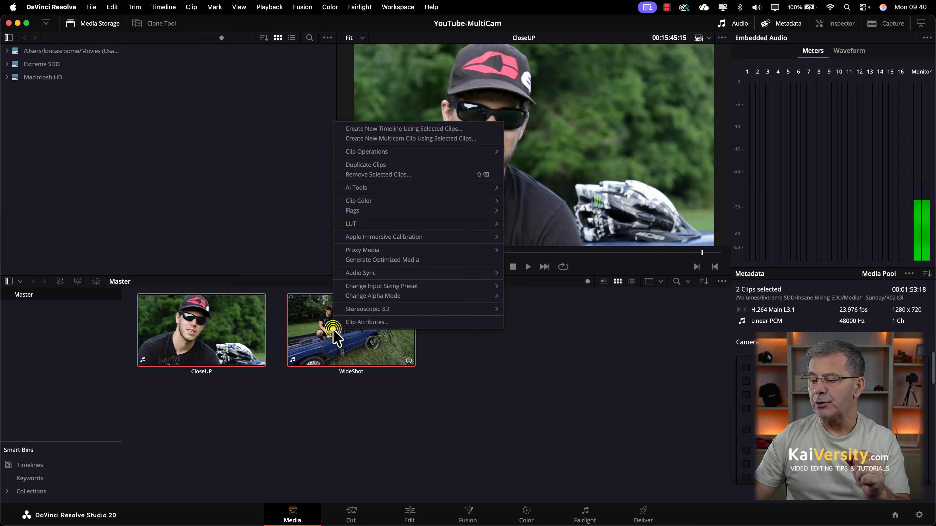
click(442, 140)
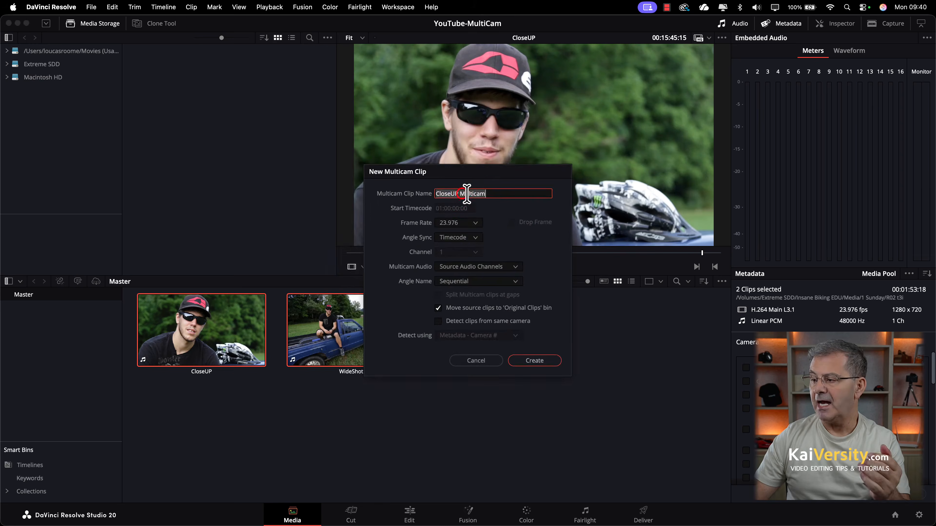
click(461, 193)
drag(462, 192, 422, 192)
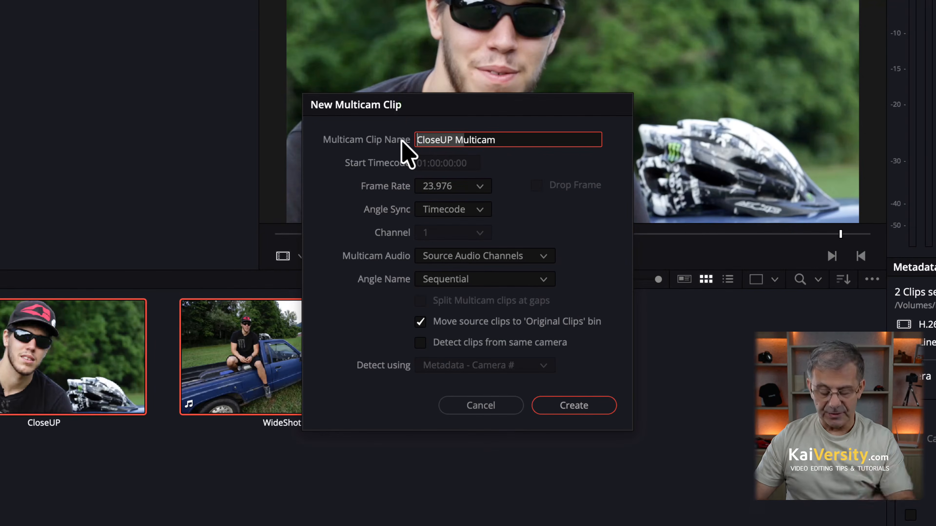
text(M)
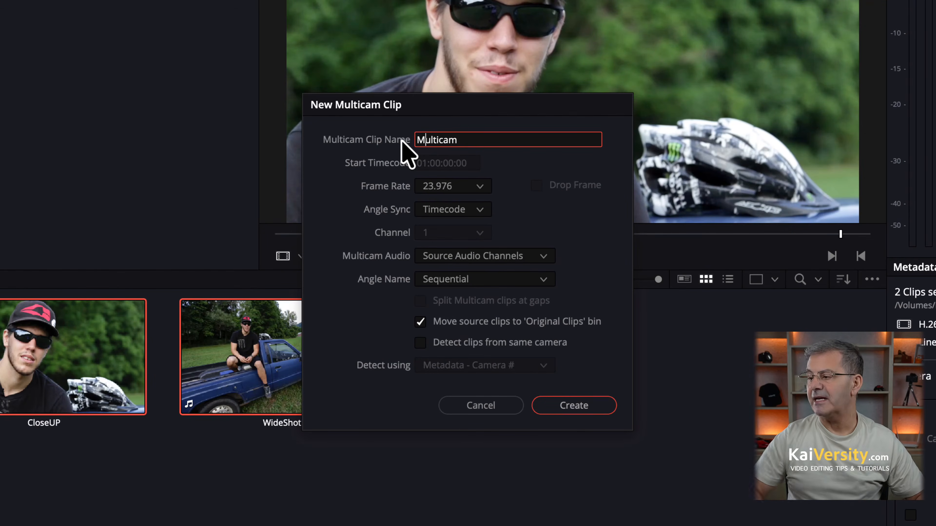
drag(424, 134, 475, 144)
key(BackSpace)
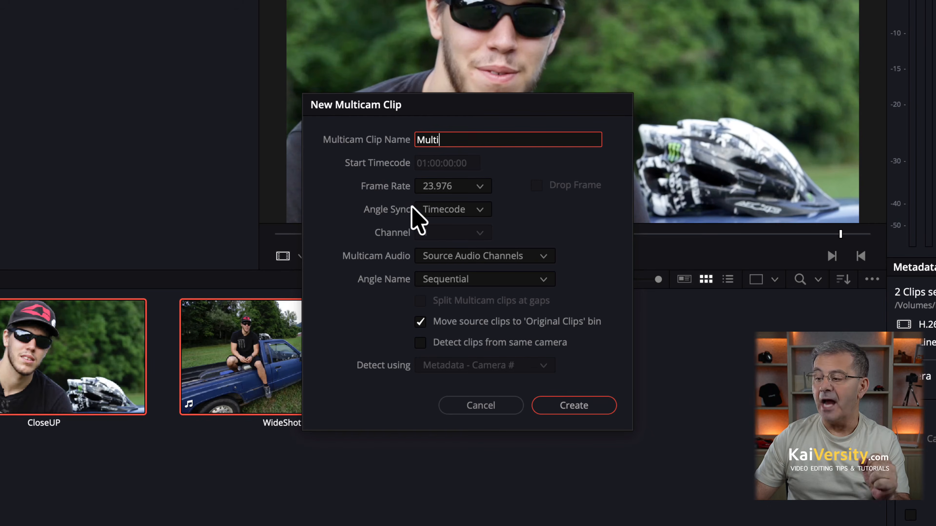
Set Angle Sync to Sound on channel 1 and keep Multicam Audio on Source Audio Channels.
click(431, 213)
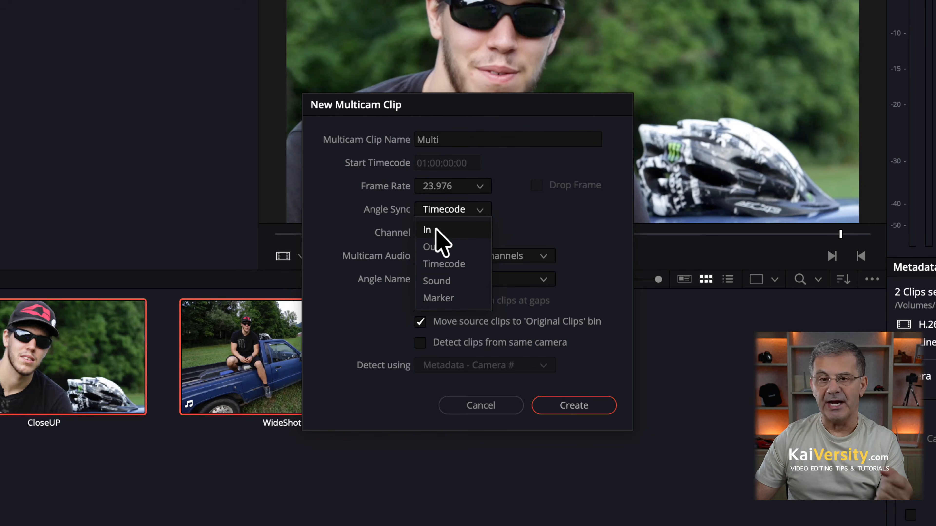
click(460, 279)
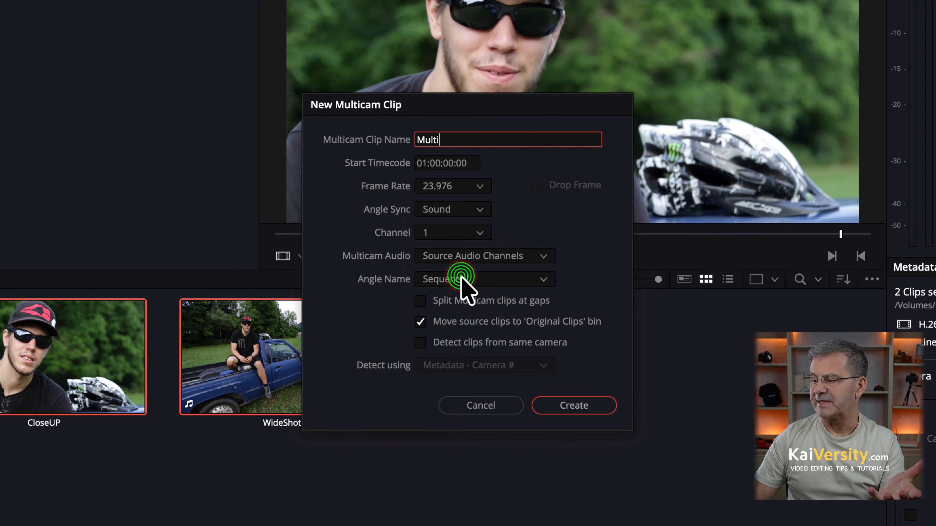
click(453, 237)
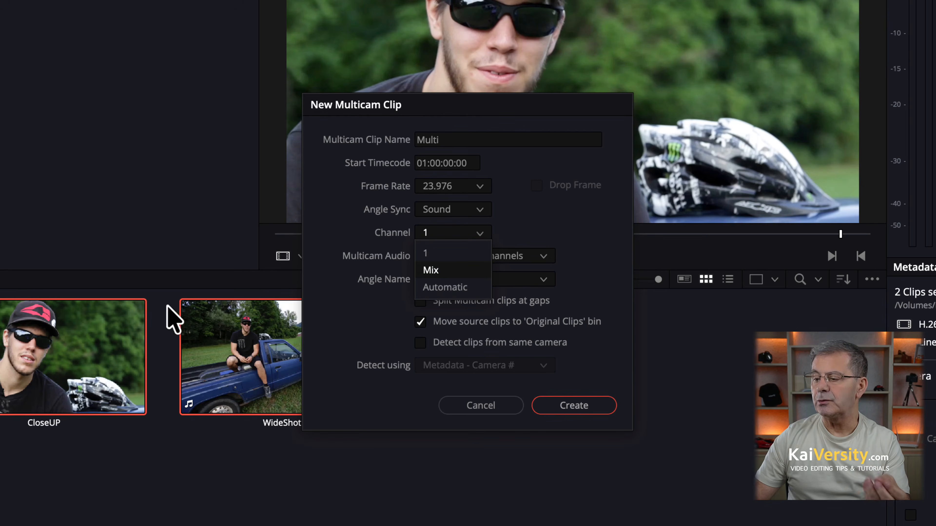
click(445, 253)
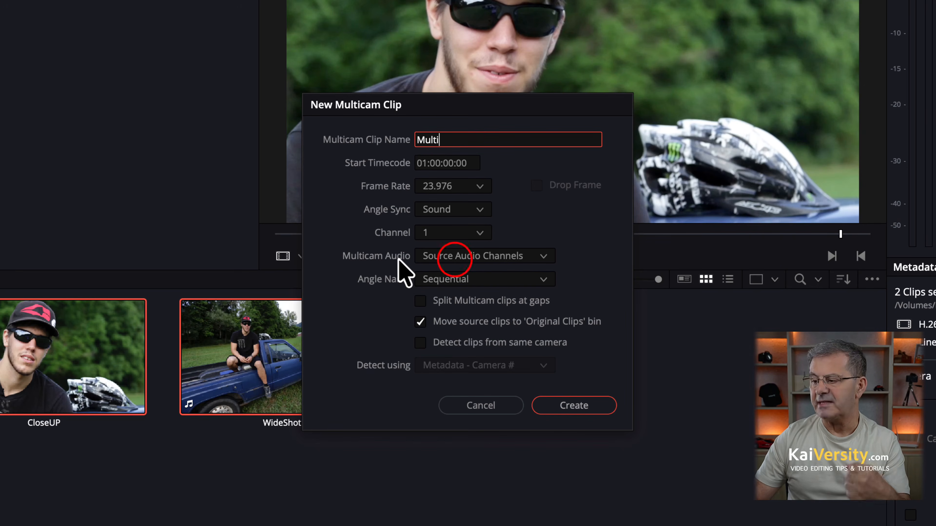
click(453, 257)
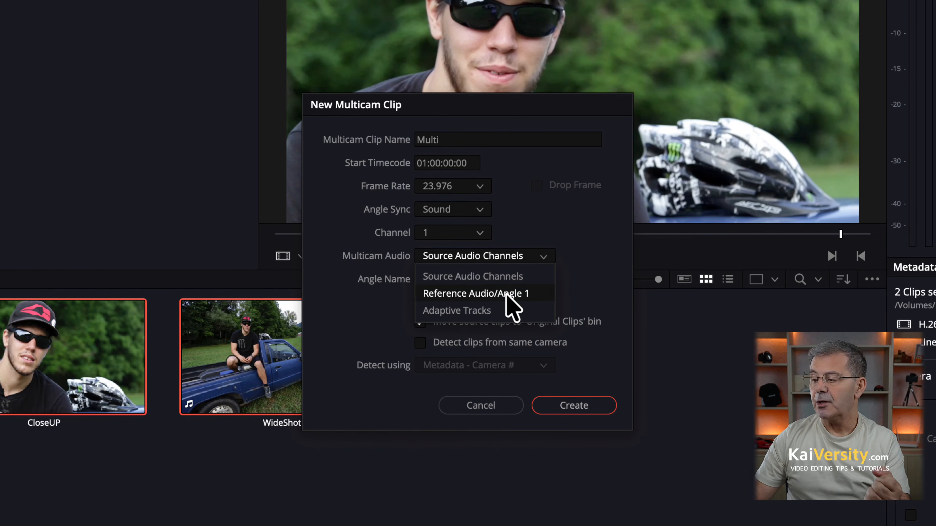
click(484, 275)
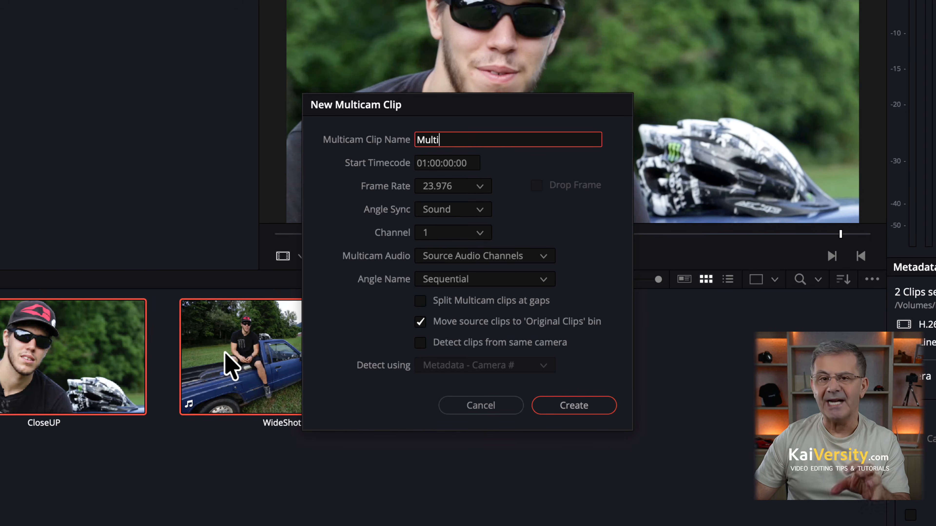
Set Angle Name to Clip Name, uncheck moving sources to 'Original Clips', and create Multi.
click(431, 283)
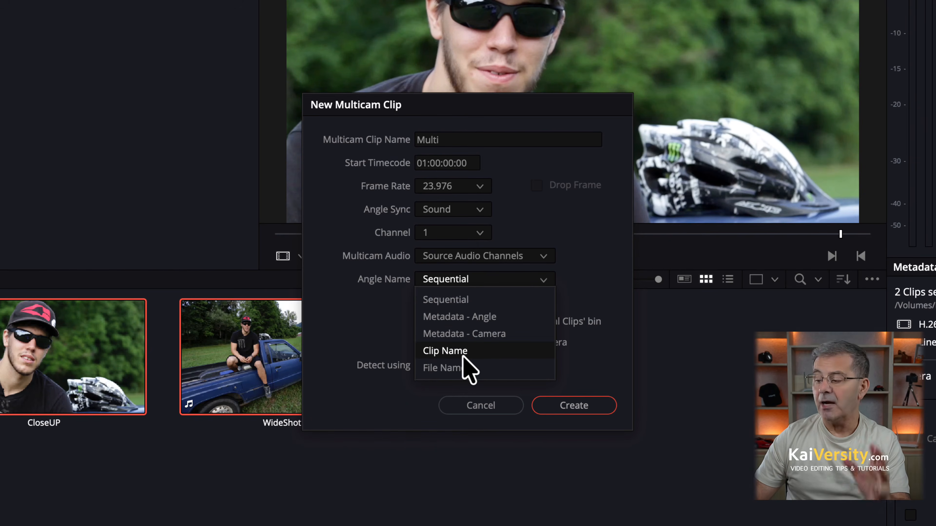
click(463, 355)
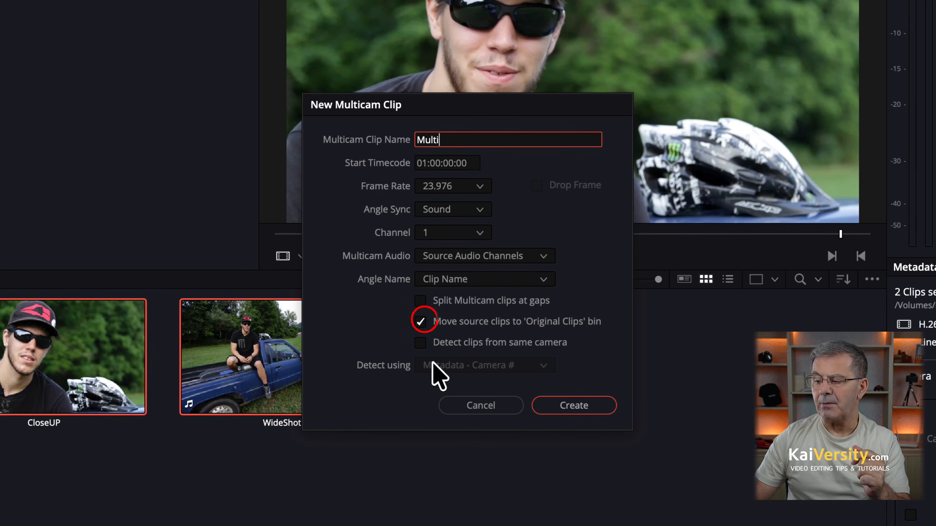
click(420, 322)
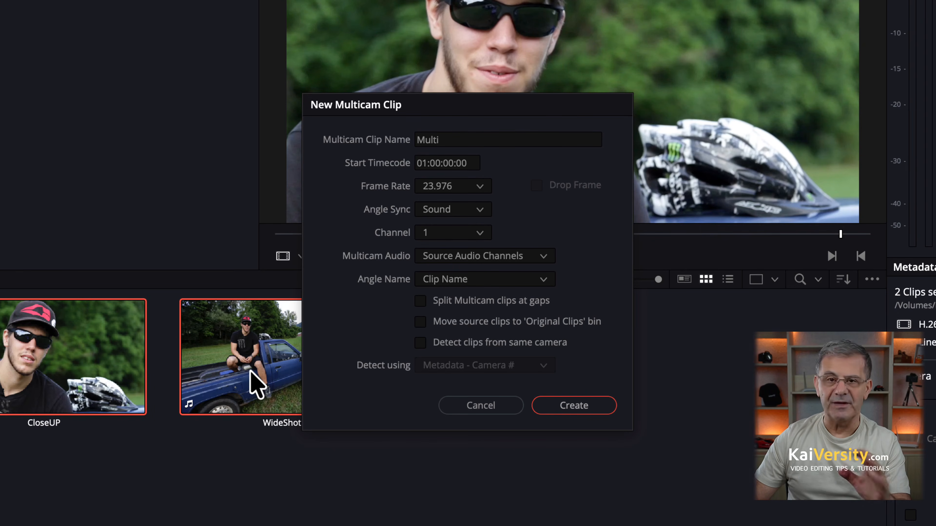
click(591, 408)
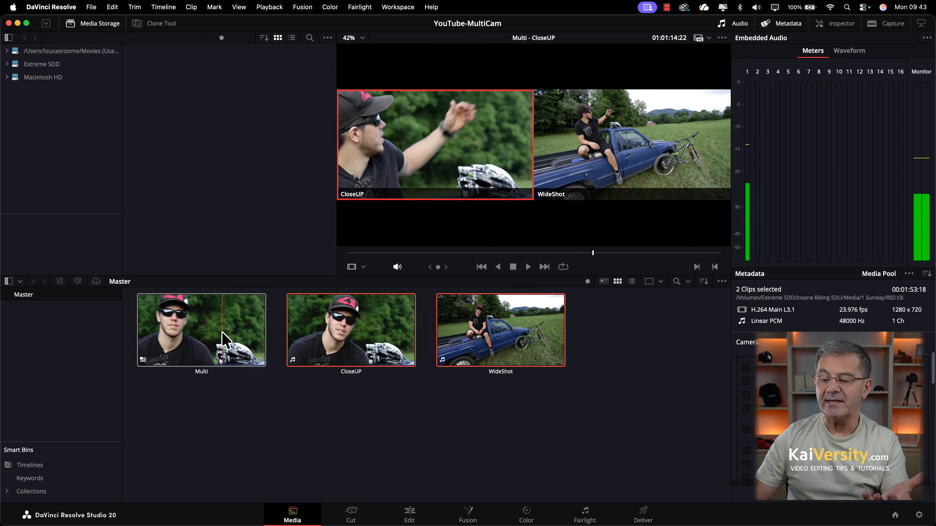
Create Timeline 1 from the Multi clip and open it on the Edit page.
click(210, 323)
right_click(206, 331)
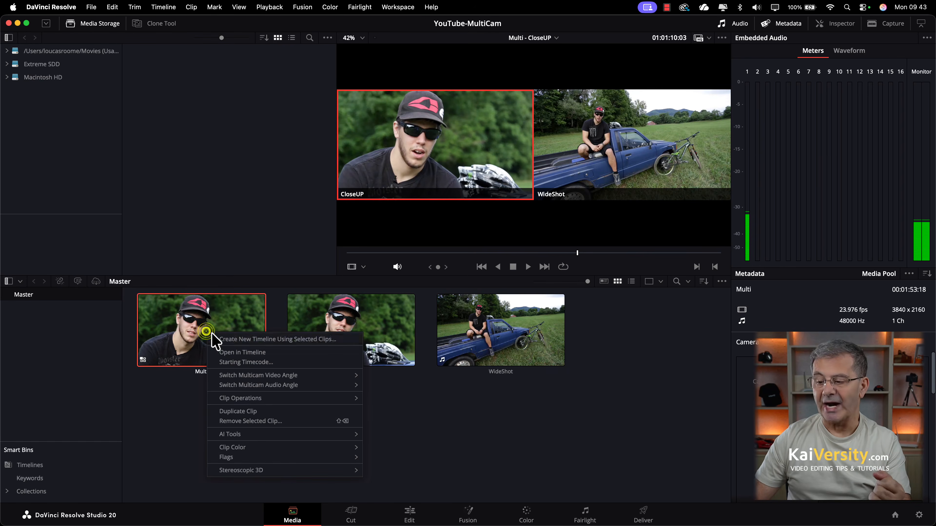
click(225, 342)
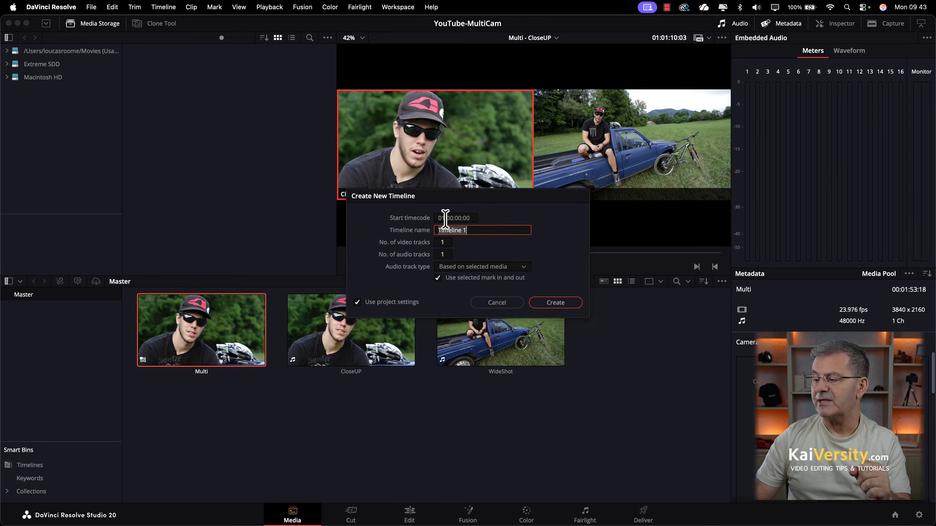
click(555, 302)
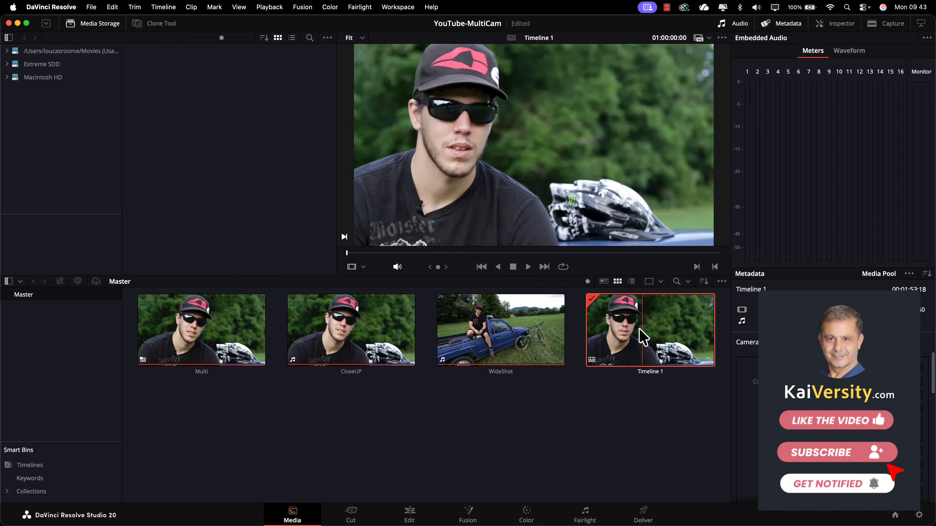
click(636, 331)
double_click(636, 331)
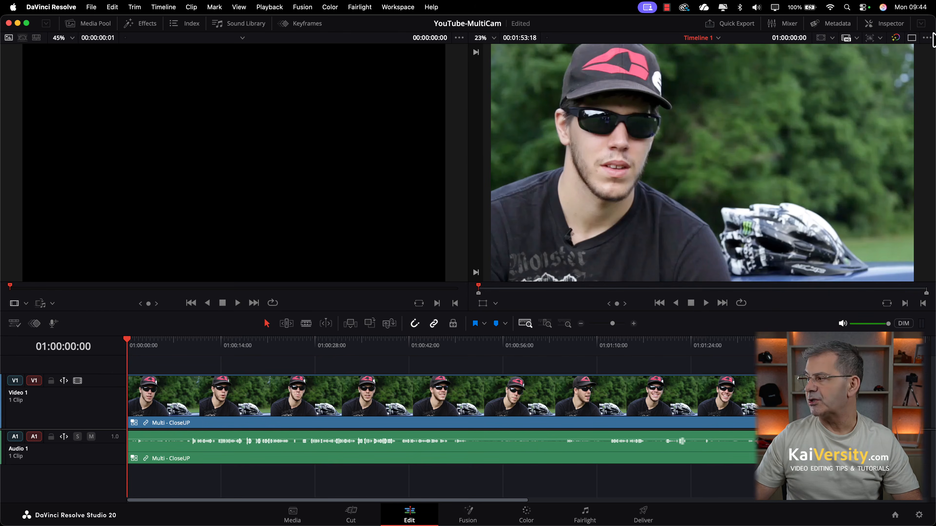
Restore the dual-viewer layout, set the source viewer to Multicam, and show the Media Pool.
click(911, 38)
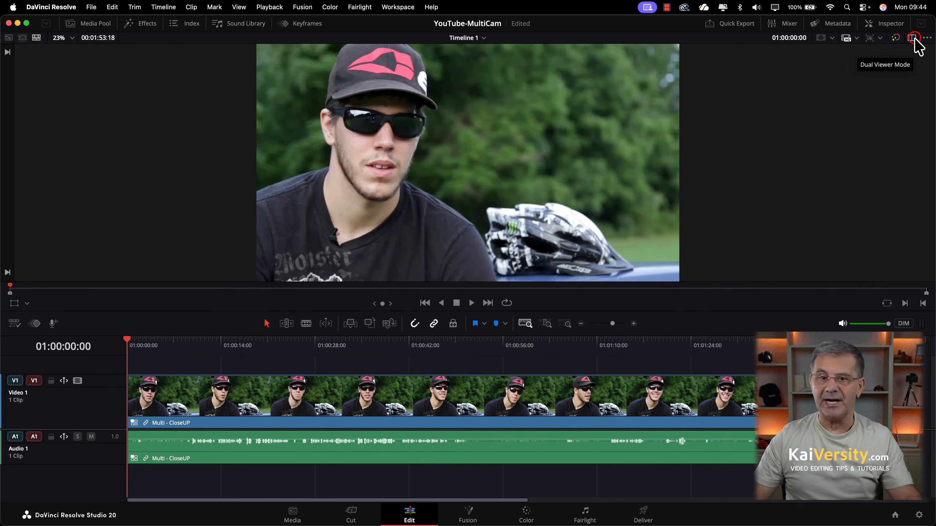
click(913, 38)
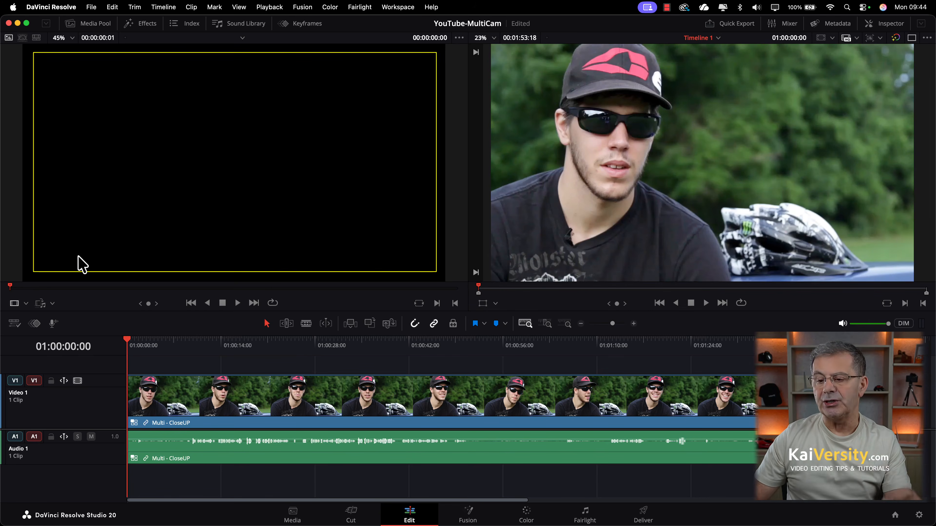
click(27, 302)
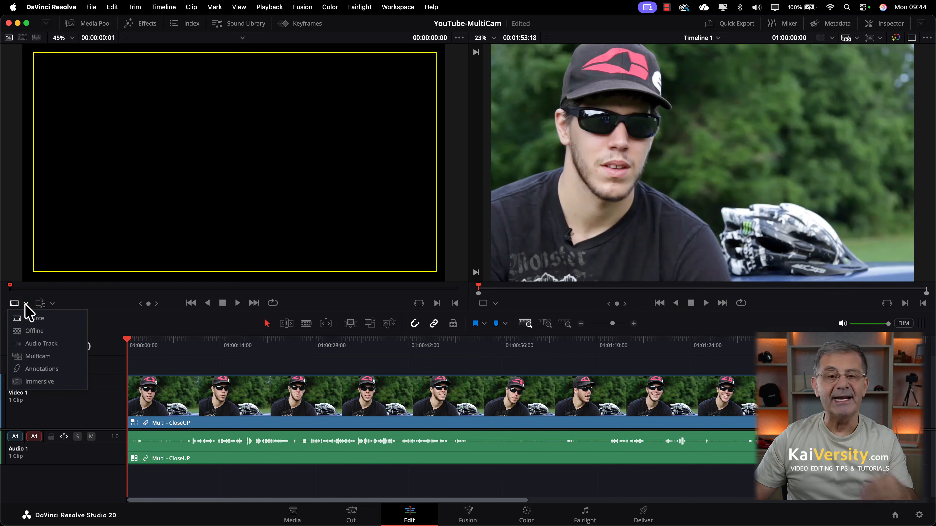
click(36, 357)
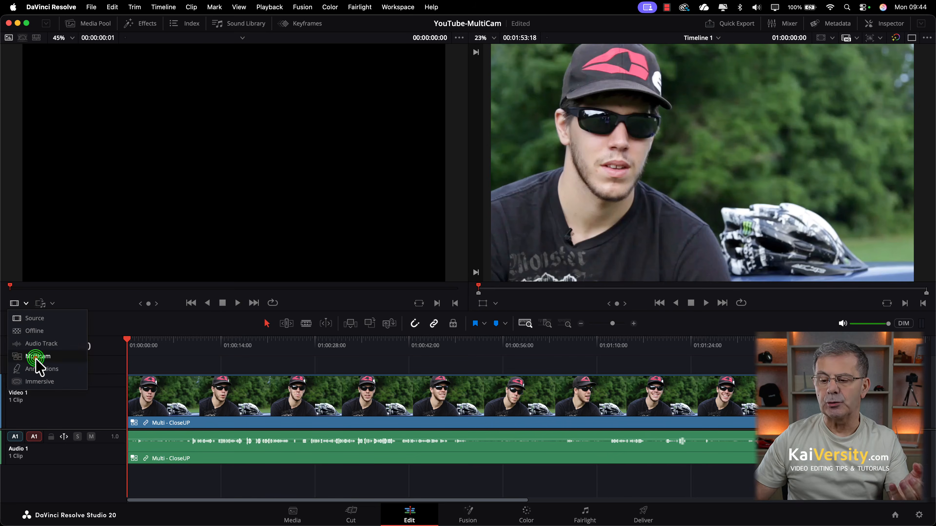
click(95, 24)
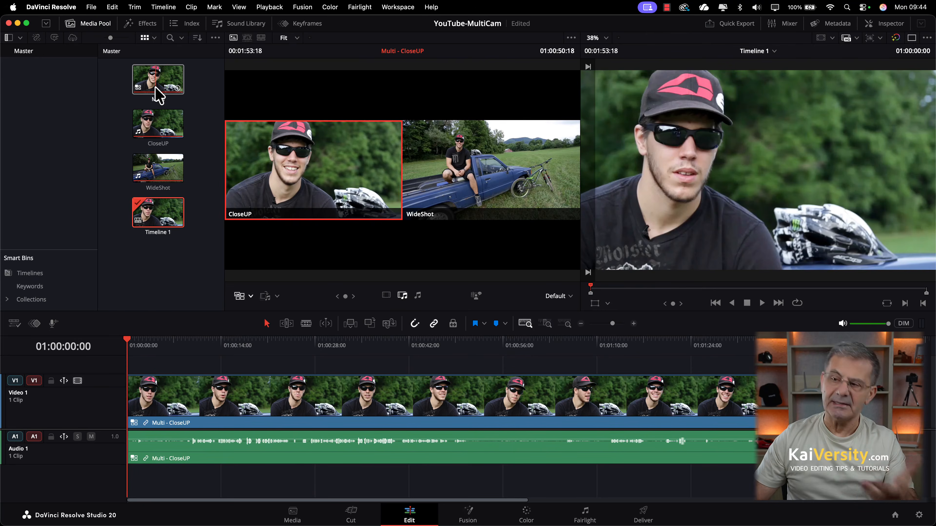
Hide the Media Pool and trim the start and end of the Multi clip on Video 1.
click(95, 24)
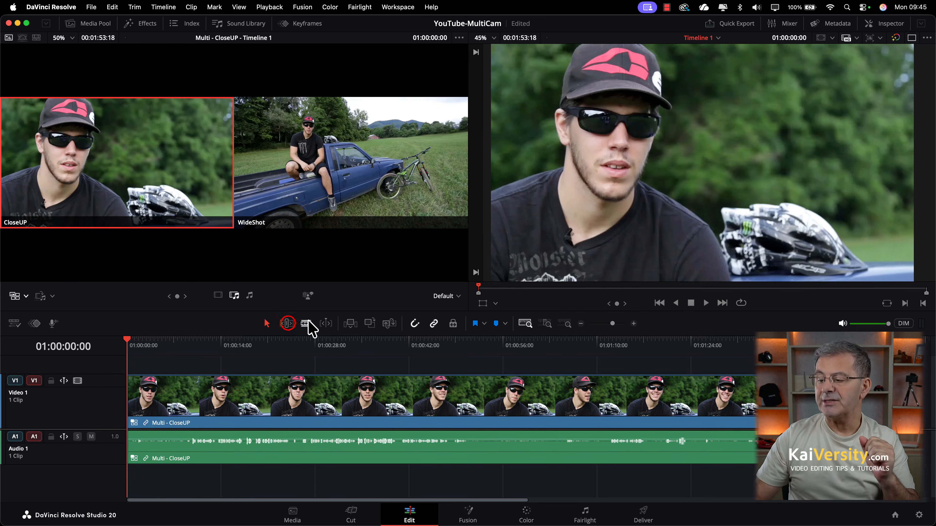
click(287, 324)
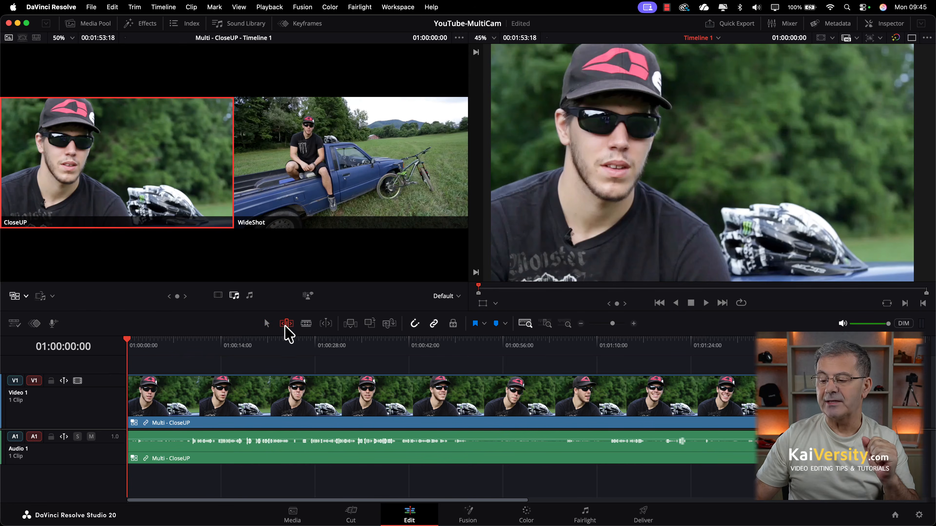
drag(131, 401, 199, 412)
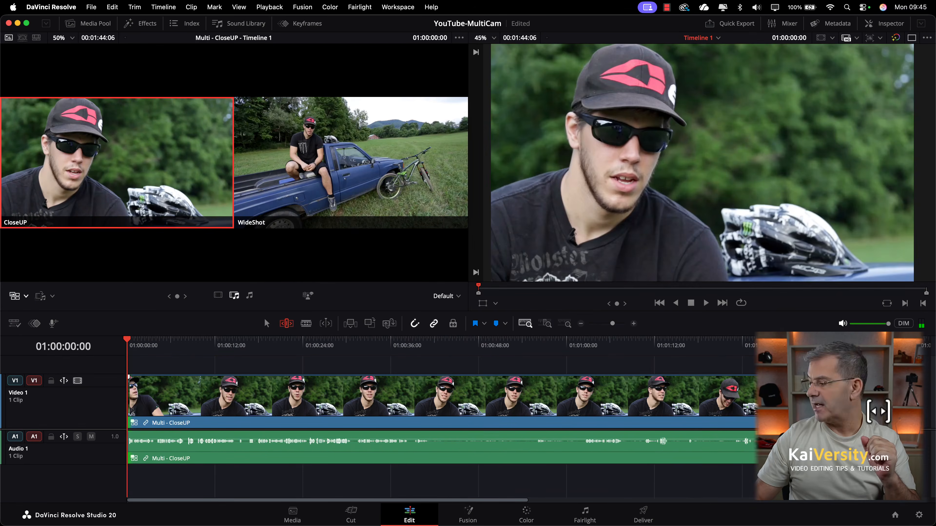
drag(881, 407, 404, 413)
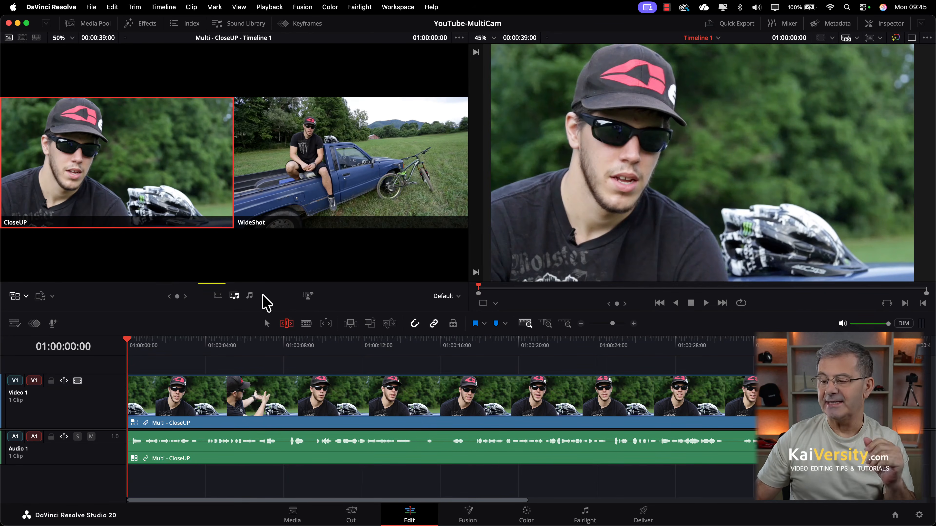
Cycle through the multicam switch modes, leaving angle switching on video only.
click(218, 295)
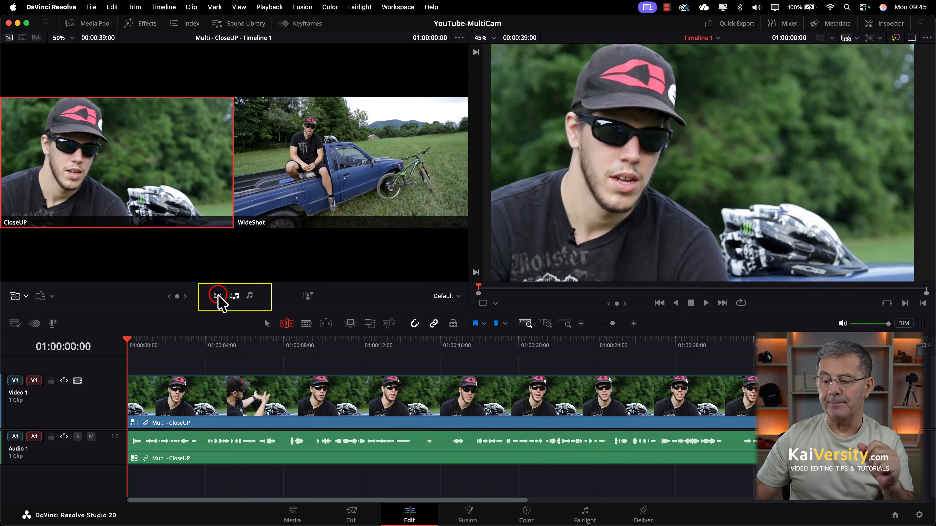
click(235, 297)
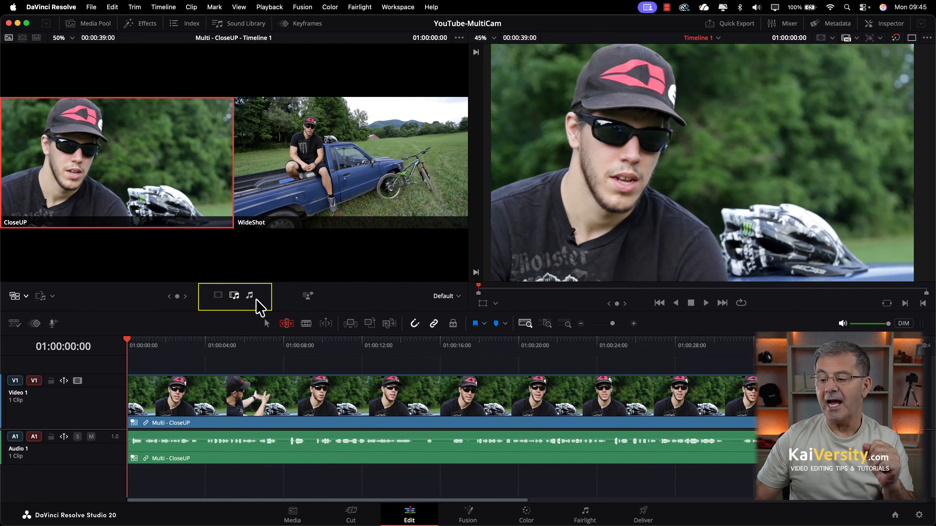
click(219, 296)
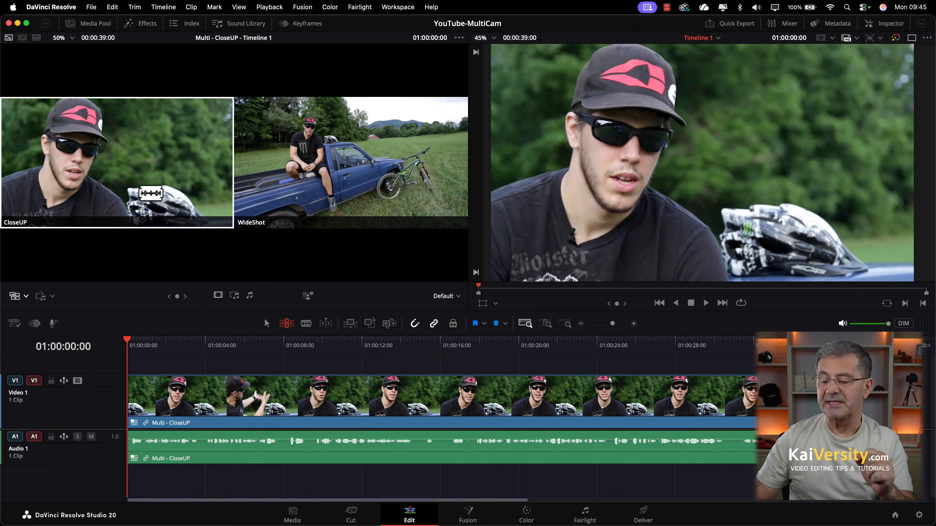
Start on WideShot, then cut to CloseUP near 3 s, WideShot near 8 s, CloseUP at 15 s.
key(space)
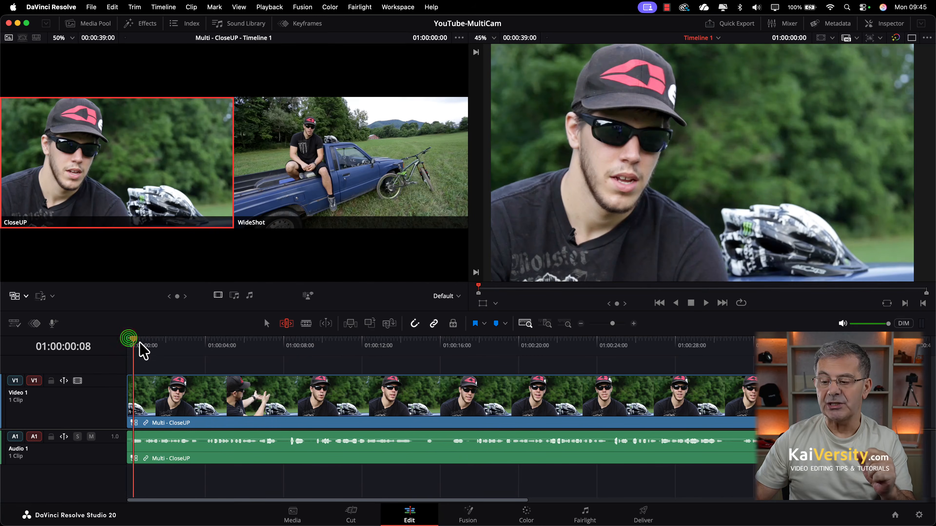
drag(146, 352, 105, 350)
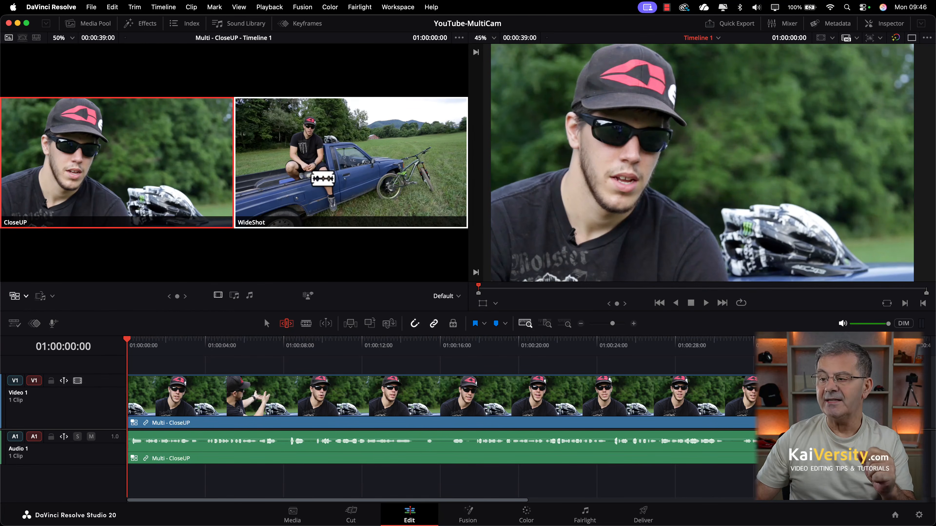
click(322, 179)
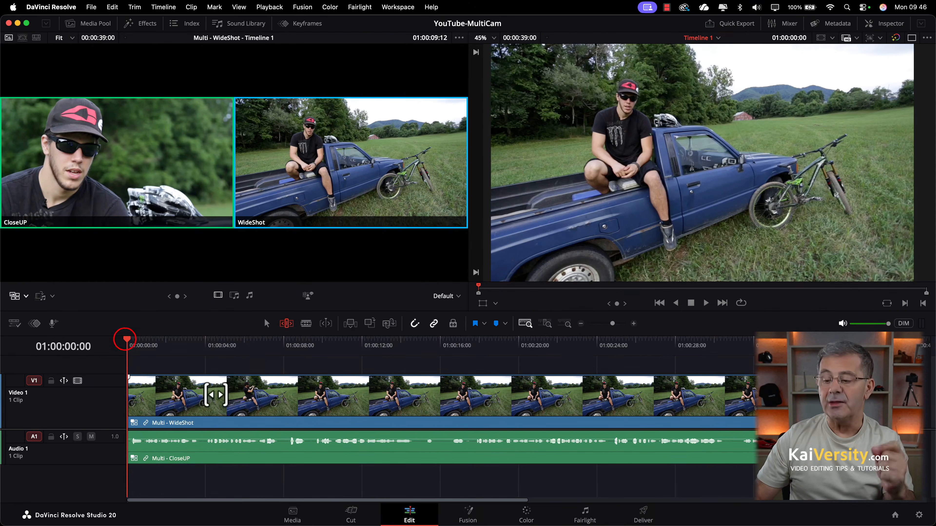
drag(126, 341, 202, 349)
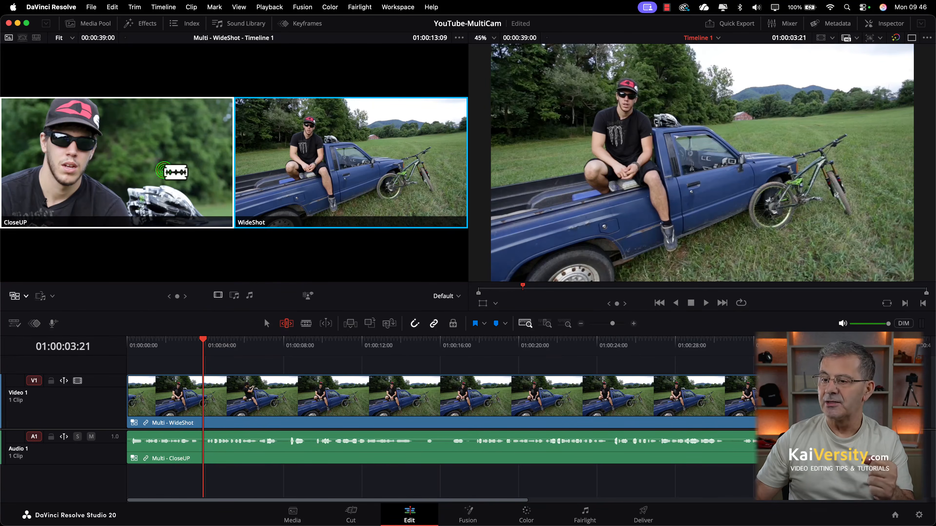
click(176, 172)
drag(203, 345, 295, 344)
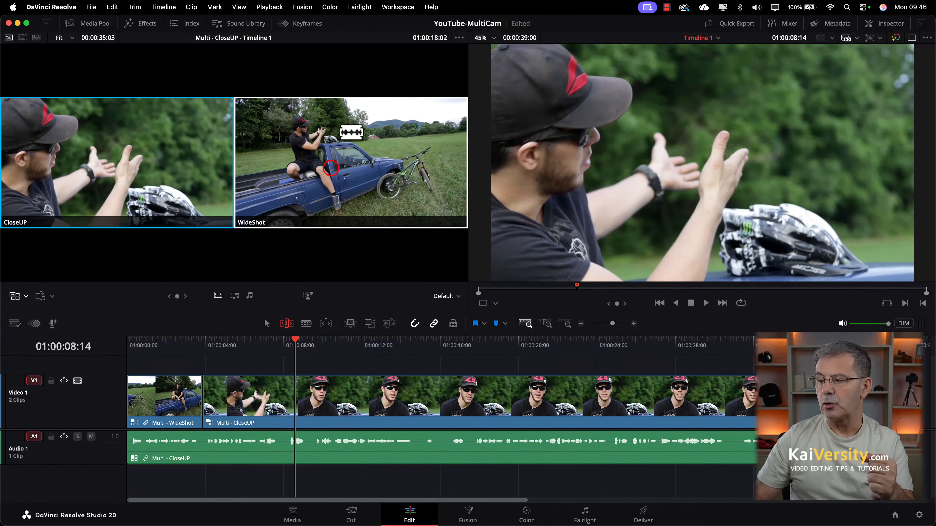
click(342, 170)
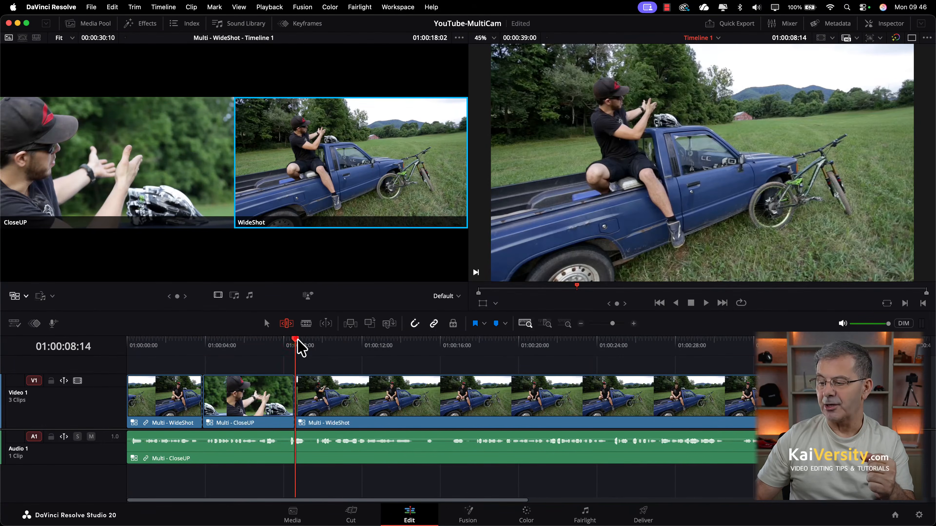
drag(295, 337, 421, 360)
key(1)
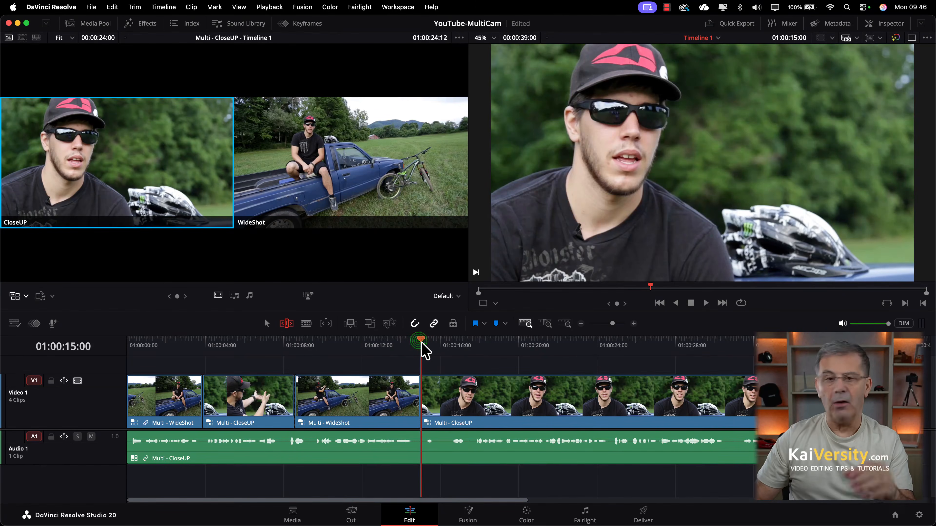
Cut to WideShot near 17 s, CloseUP near 24 s, and WideShot near 30 s.
drag(421, 344, 477, 352)
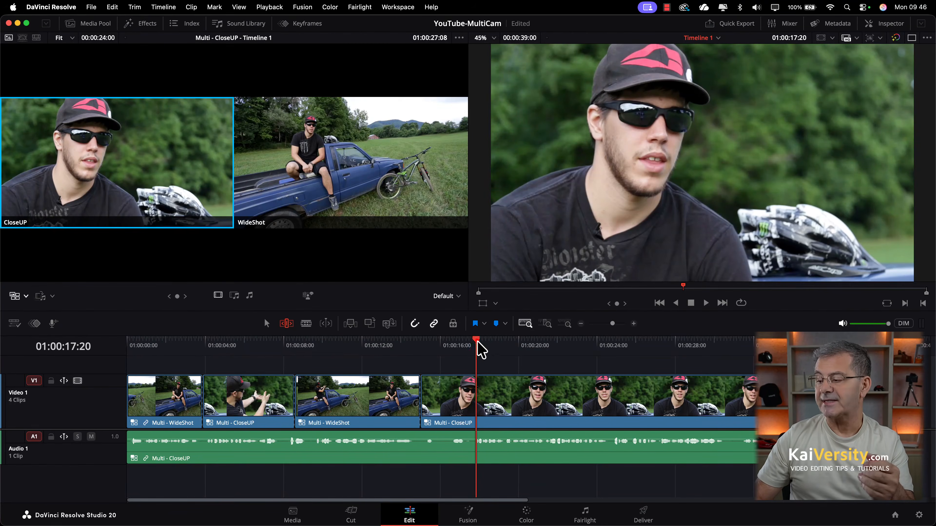
drag(476, 340, 472, 341)
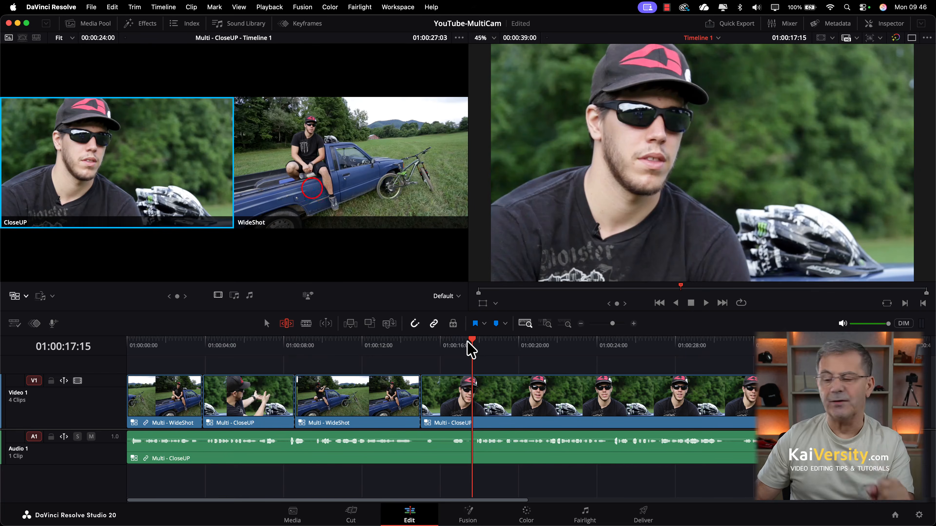
click(320, 189)
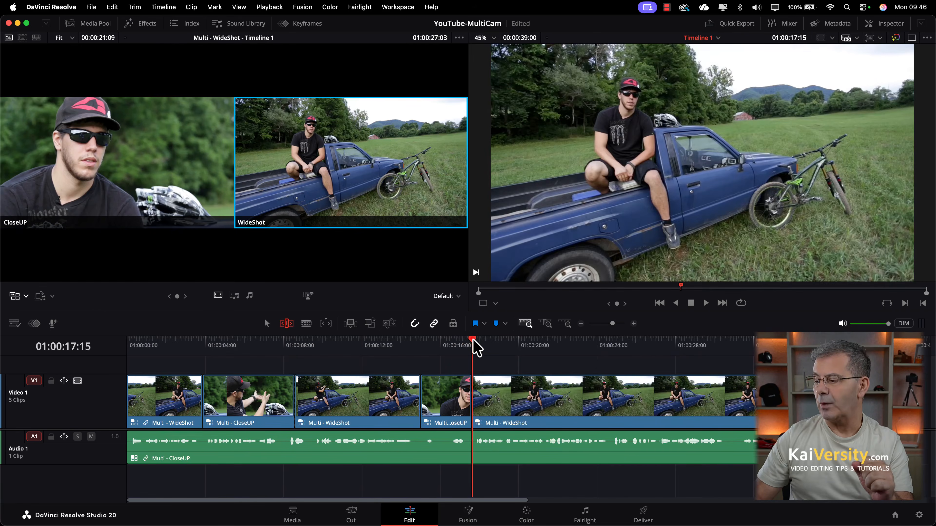
drag(475, 343, 733, 351)
click(166, 194)
click(378, 214)
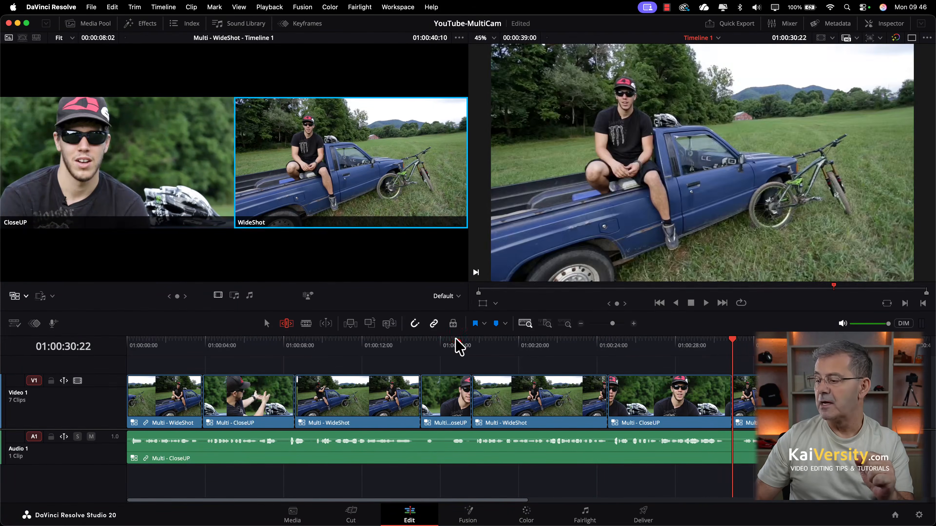
drag(456, 342, 176, 399)
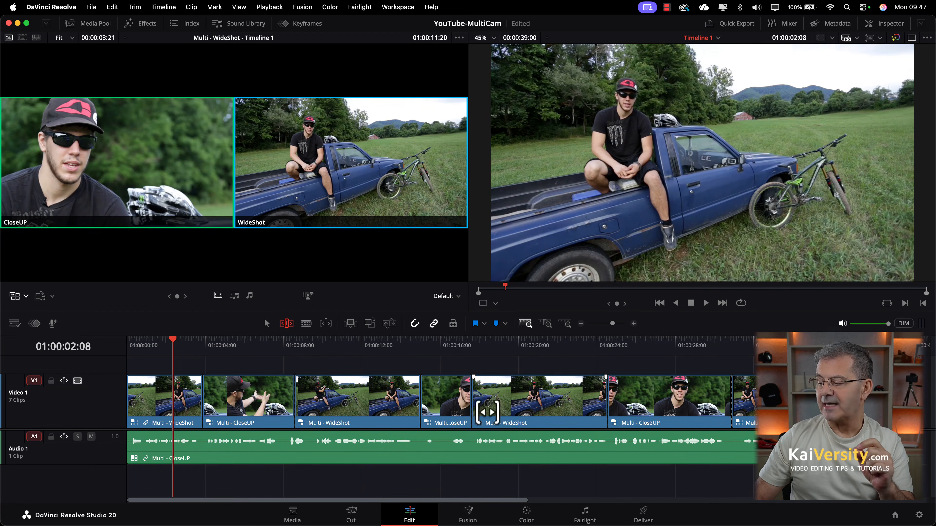
Ripple-trim the CloseUP/WideShot edit points to the left on Video 1.
click(466, 406)
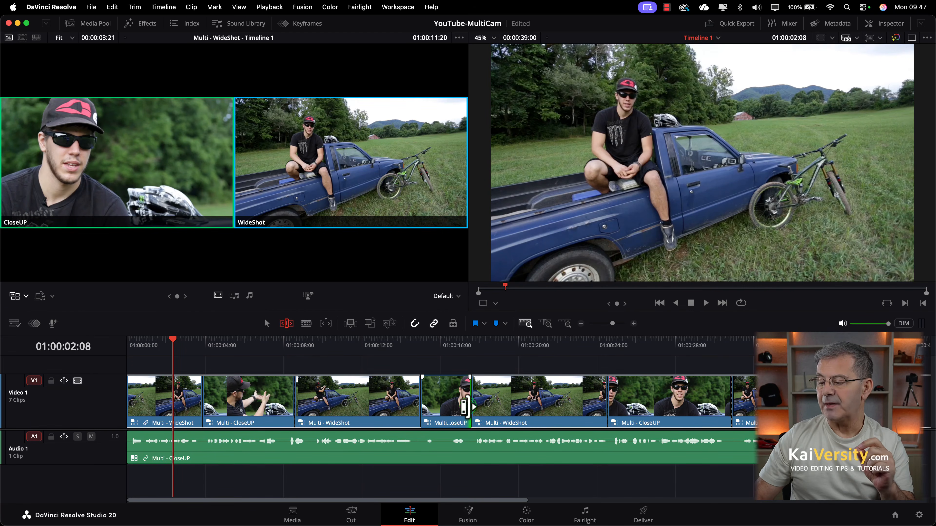
drag(465, 407, 457, 406)
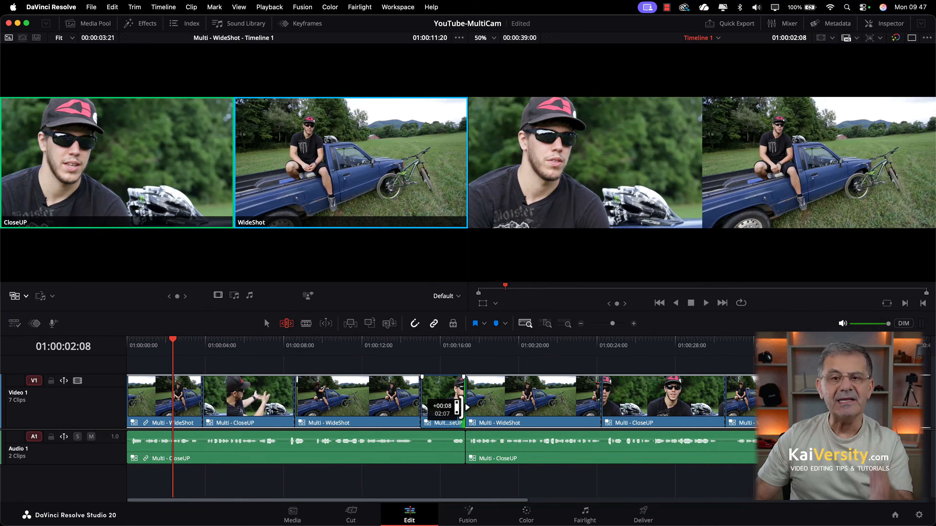
drag(457, 406, 443, 409)
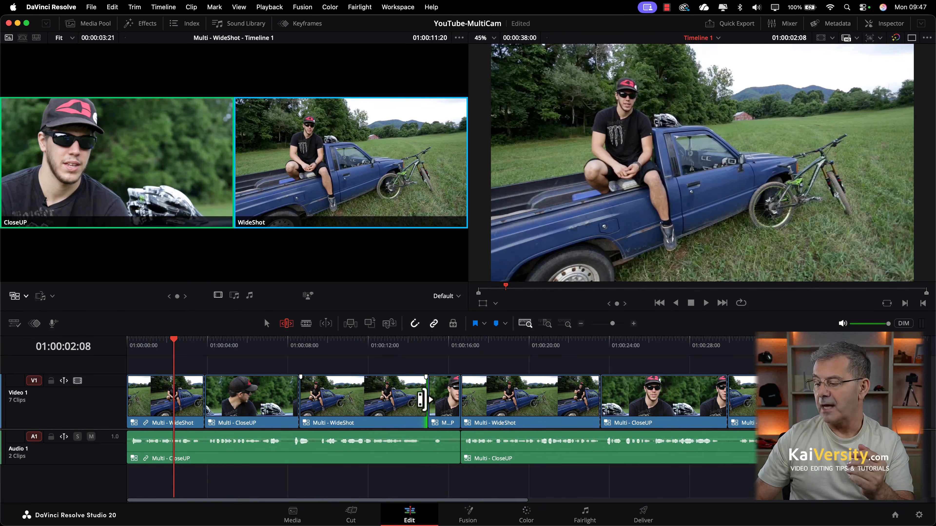
mouse_move(426, 400)
mouse_down()
mouse_move(408, 402)
mouse_move(416, 405)
mouse_up()
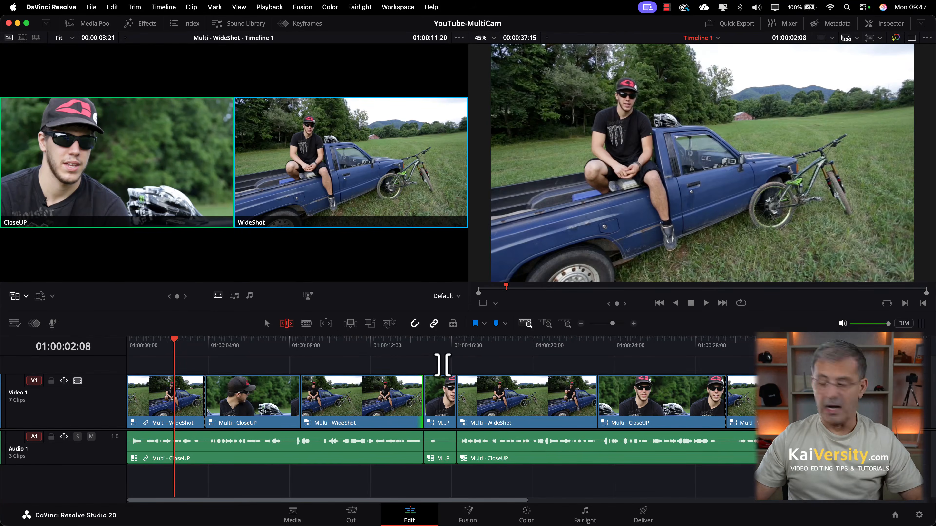
Select the short CloseUP clip with its audio and delete it, closing the gap.
click(266, 323)
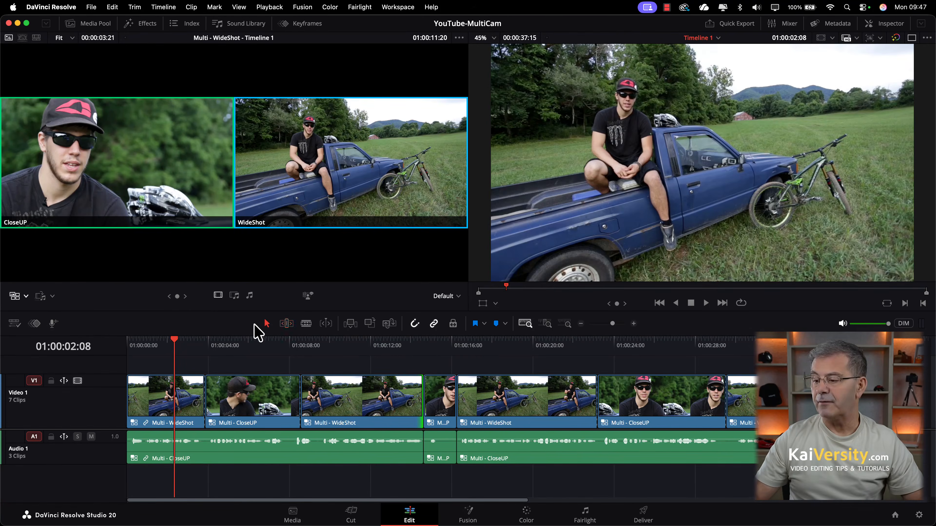
click(439, 409)
click(441, 363)
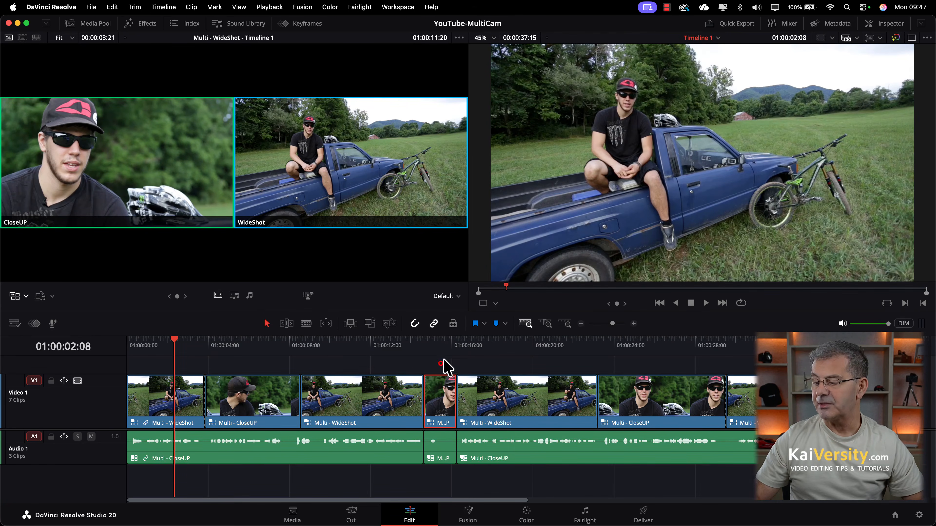
drag(441, 364, 444, 481)
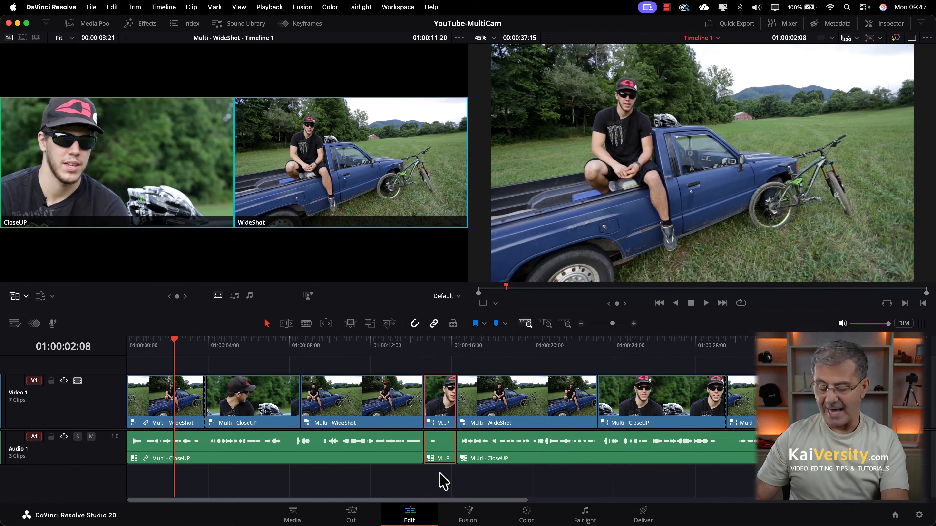
key(BackSpace)
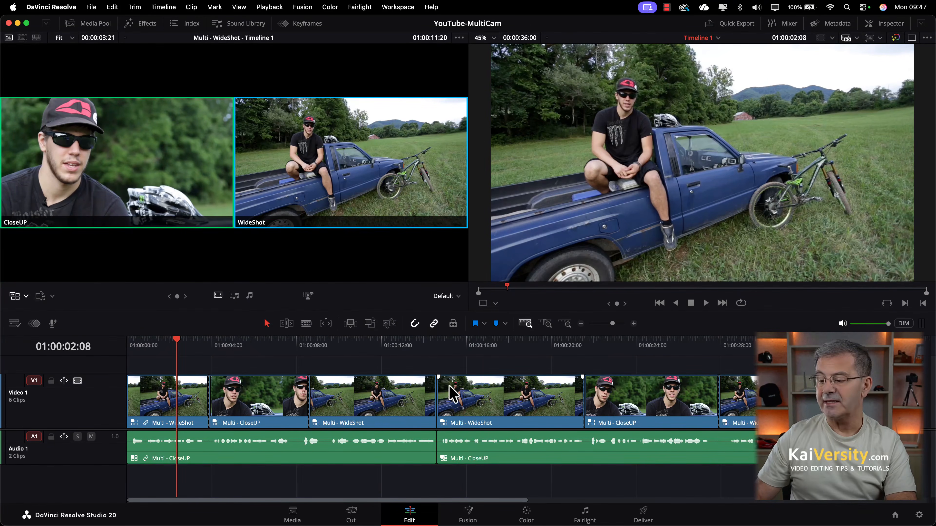
Roll the WideShot/CloseUP edit point and return it to its original spot.
click(209, 402)
mouse_move(209, 402)
mouse_down()
mouse_move(225, 401)
mouse_move(216, 403)
mouse_up()
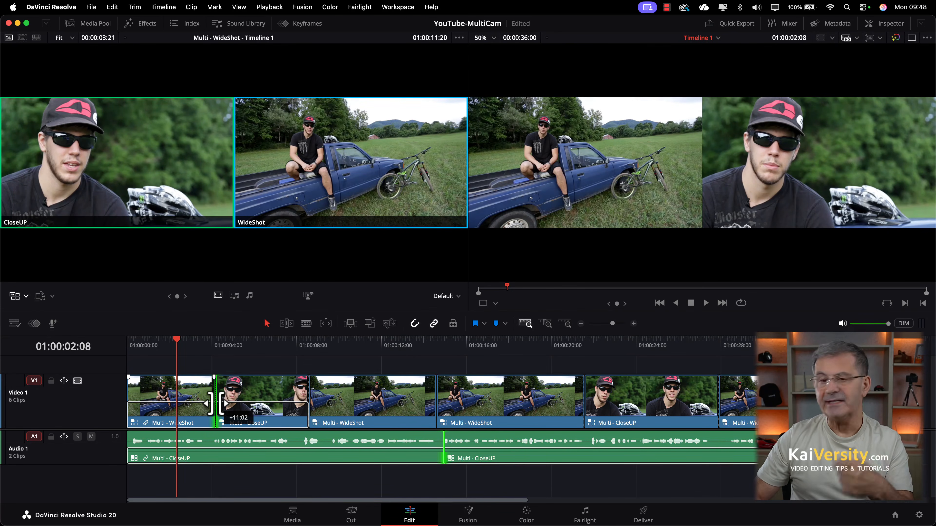
mouse_move(215, 404)
mouse_down()
mouse_move(229, 406)
mouse_move(209, 407)
mouse_up()
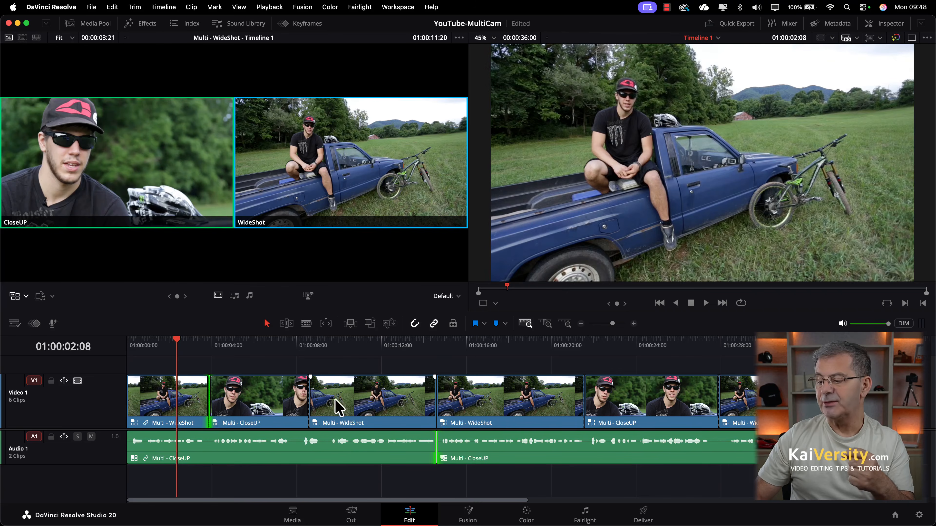
Review the CloseUP-to-WideShot cut near 7 seconds and roll it a few frames earlier.
click(291, 346)
key(space)
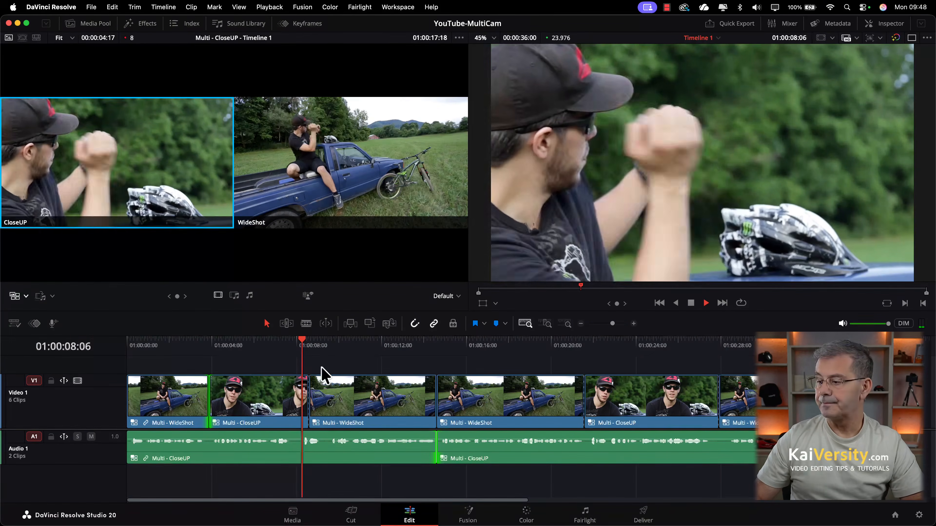
key(2)
key(space)
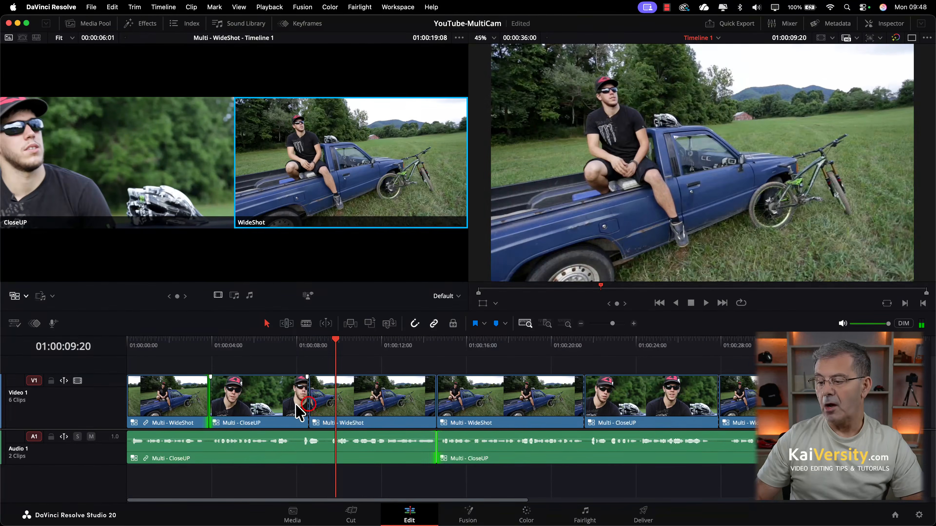
drag(309, 405, 304, 405)
click(291, 348)
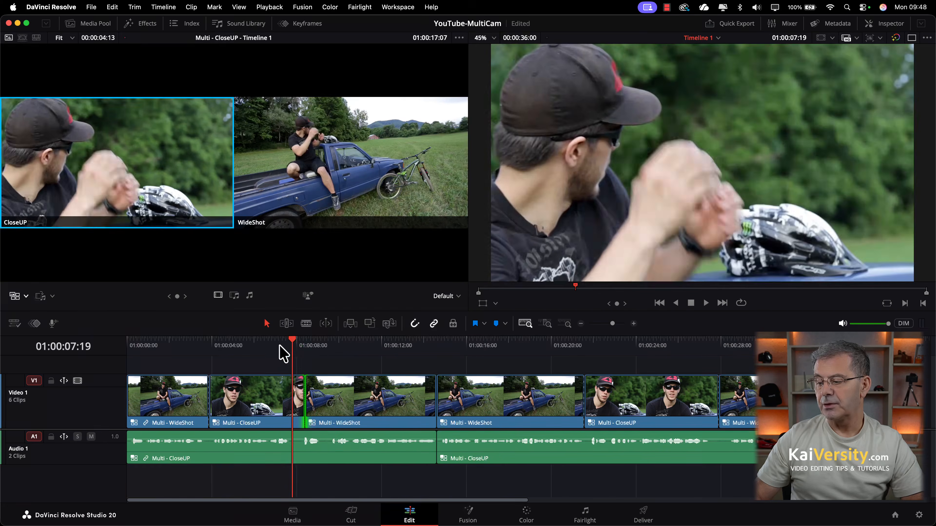
key(space)
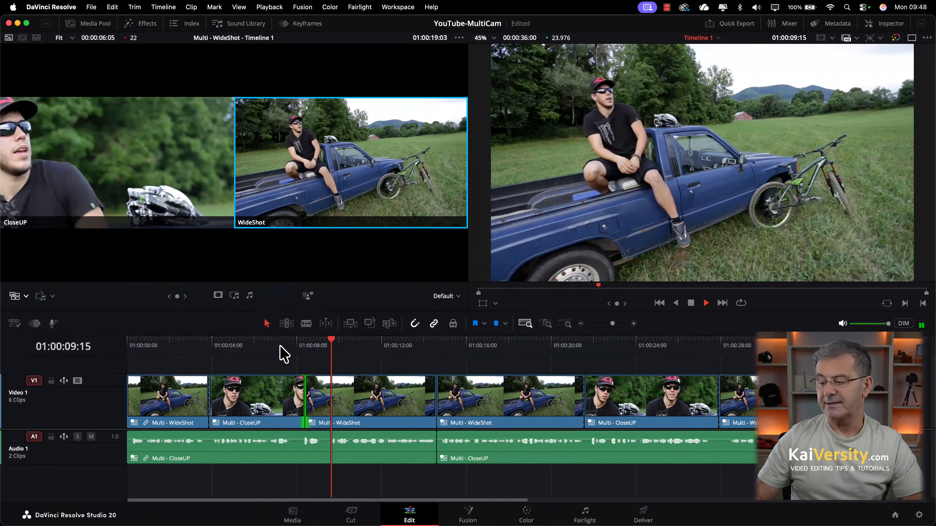
key(space)
Cut to the CloseUP angle near 9 seconds and play back the new cut.
mouse_move(319, 347)
mouse_down()
mouse_move(310, 355)
mouse_move(328, 357)
mouse_up()
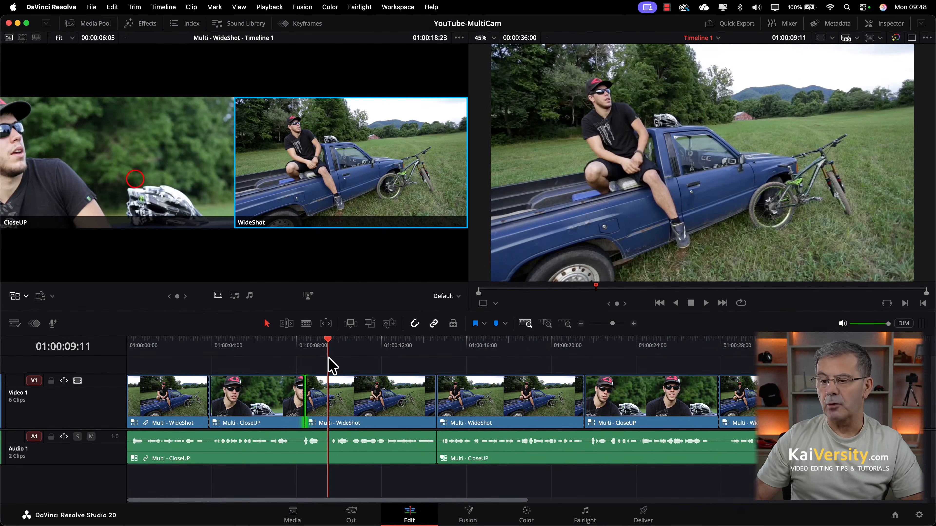
click(147, 188)
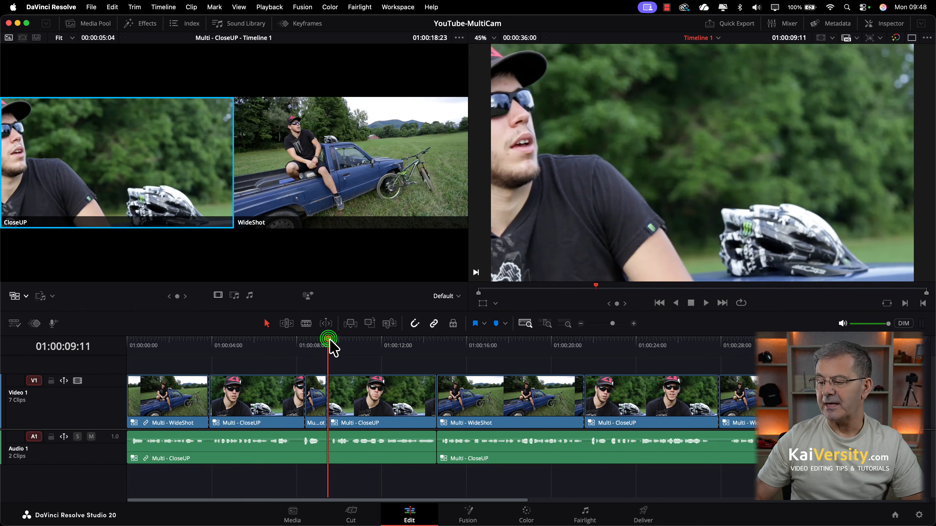
drag(329, 341, 304, 353)
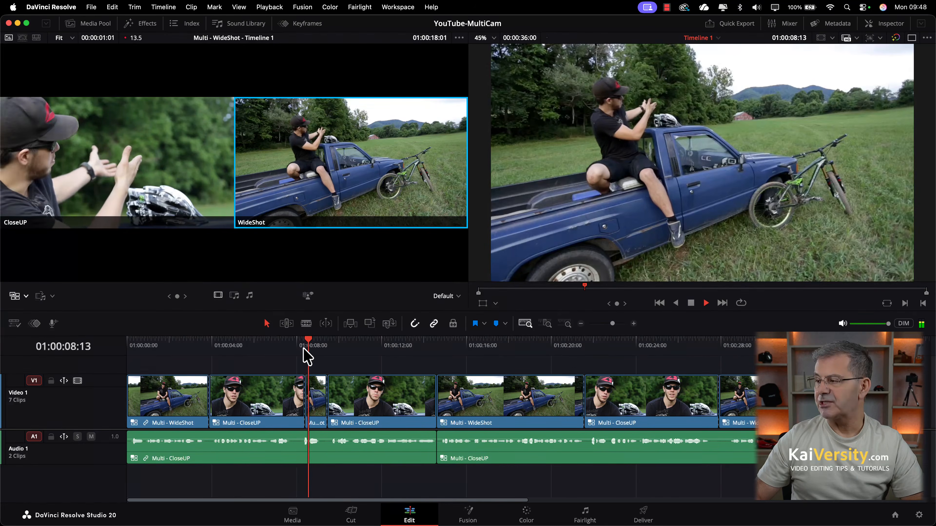
key(space)
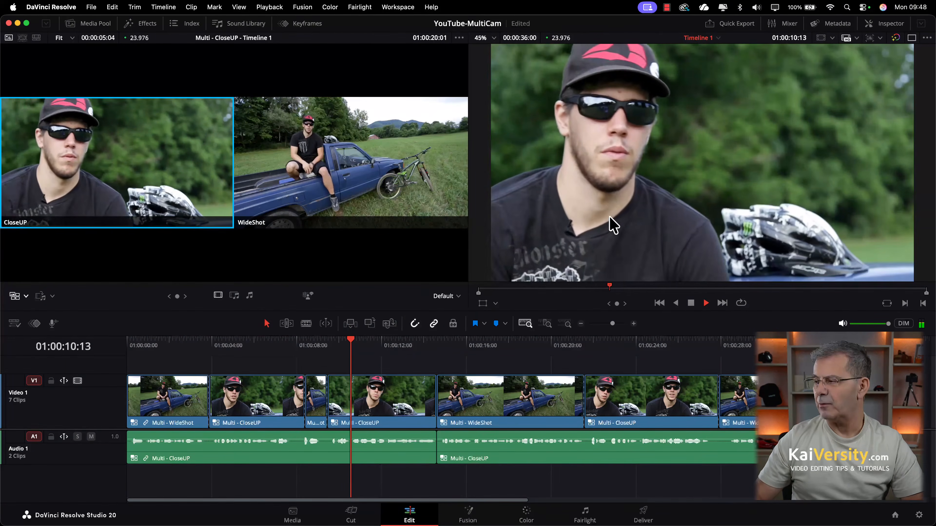
key(space)
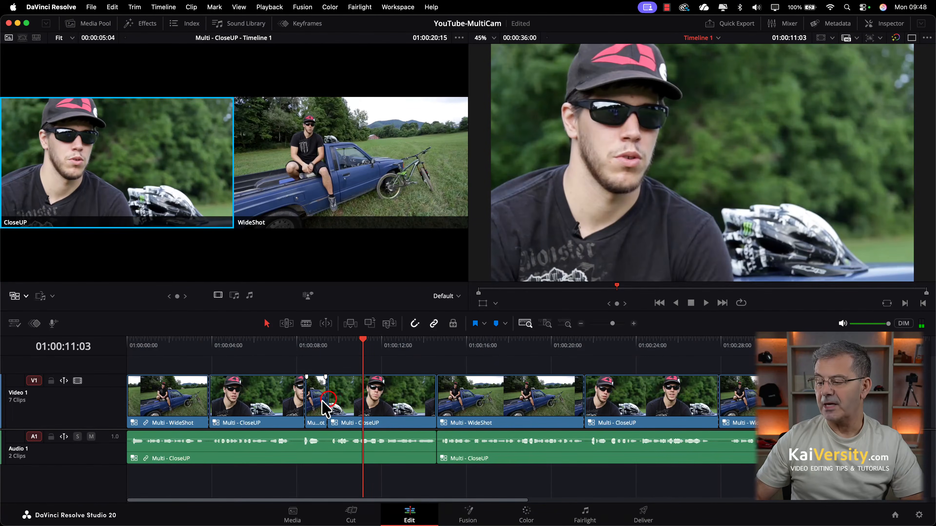
Roll the WideShot-to-CloseUP cut later twice, then replay the edit from the start.
drag(328, 401, 341, 402)
click(298, 341)
key(space)
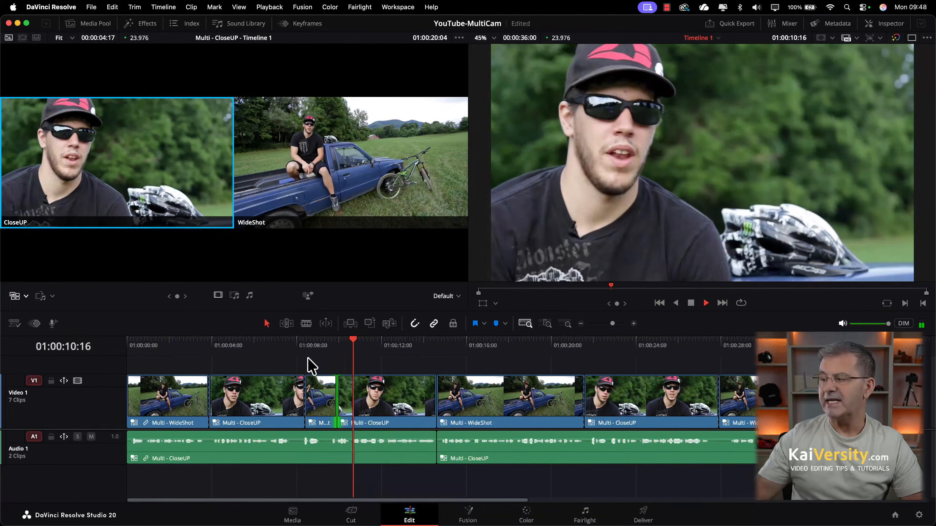
key(space)
drag(337, 406, 342, 407)
drag(348, 408, 347, 408)
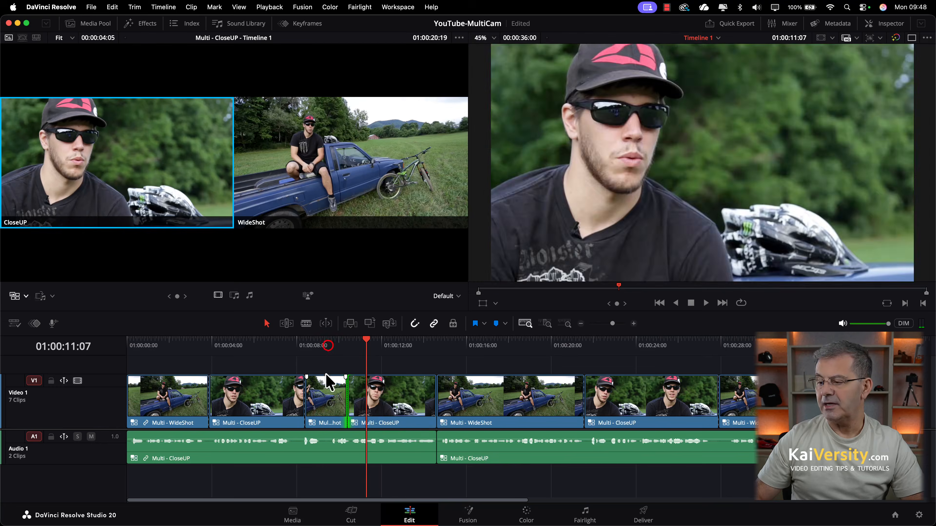
drag(328, 347, 118, 357)
key(space)
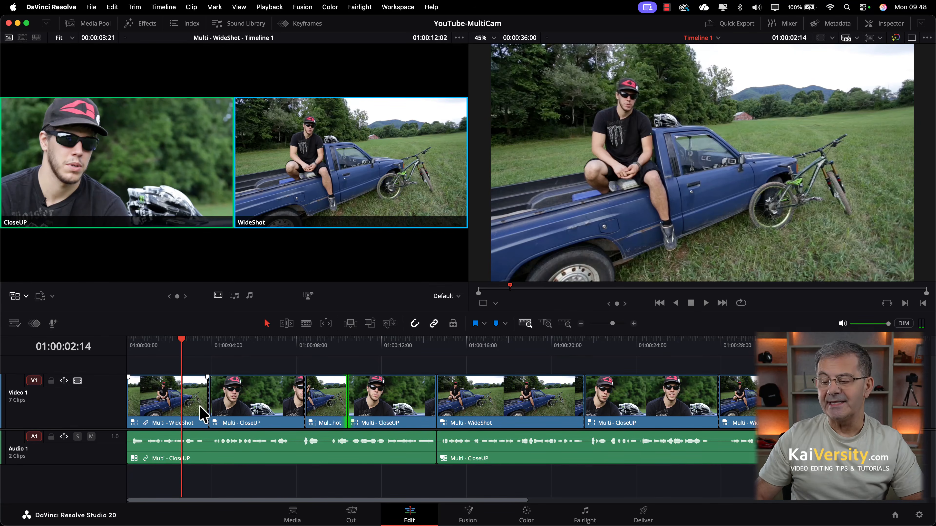
click(210, 393)
right_click(210, 391)
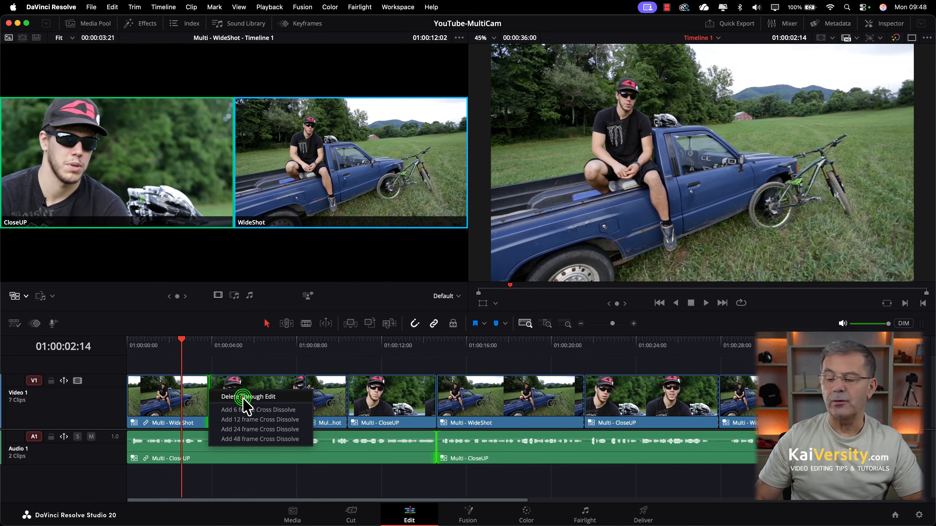
click(242, 396)
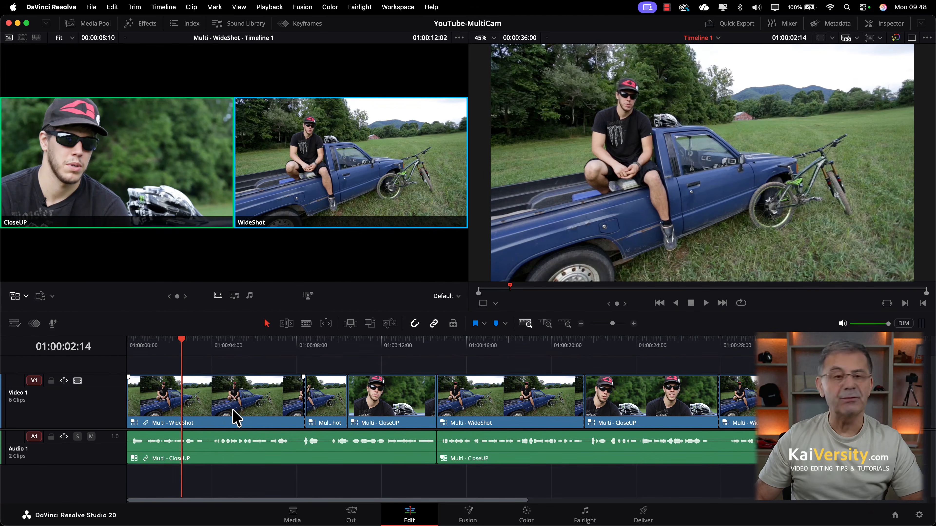
key(super+z)
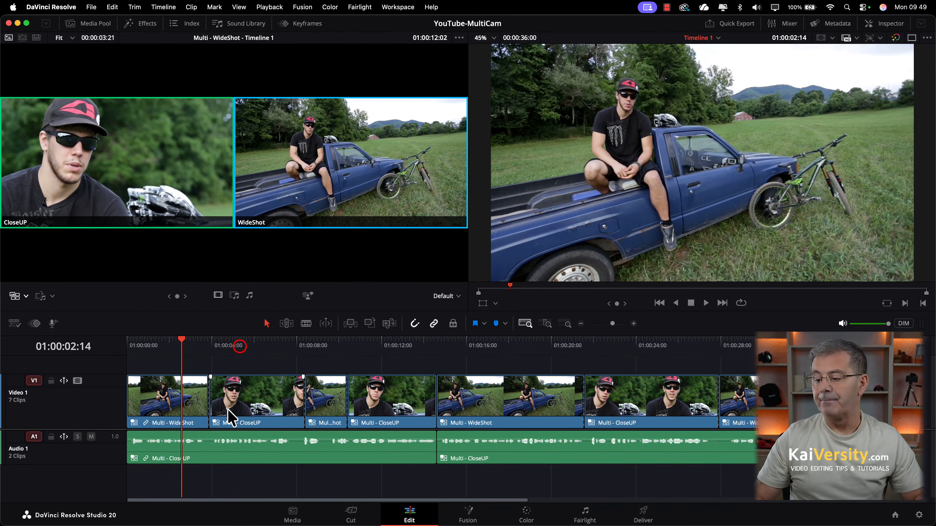
drag(240, 353, 505, 397)
click(490, 409)
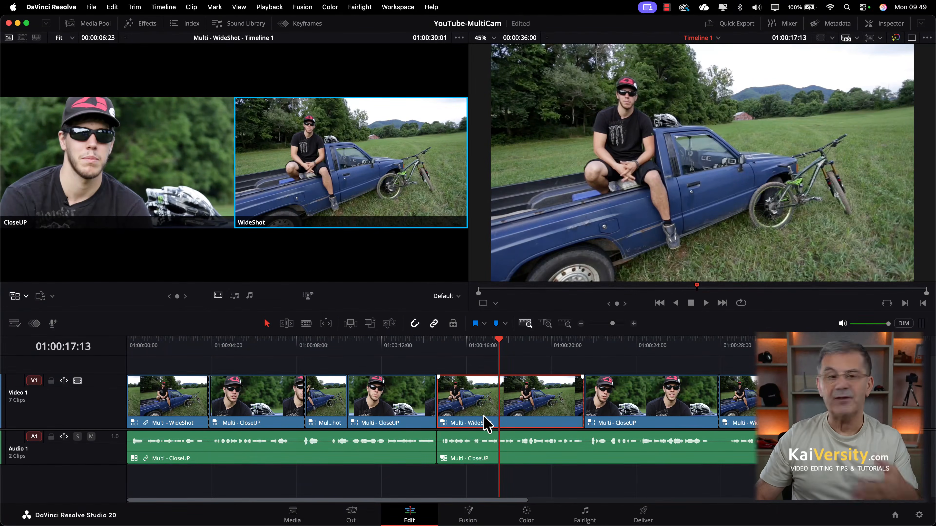
right_click(472, 397)
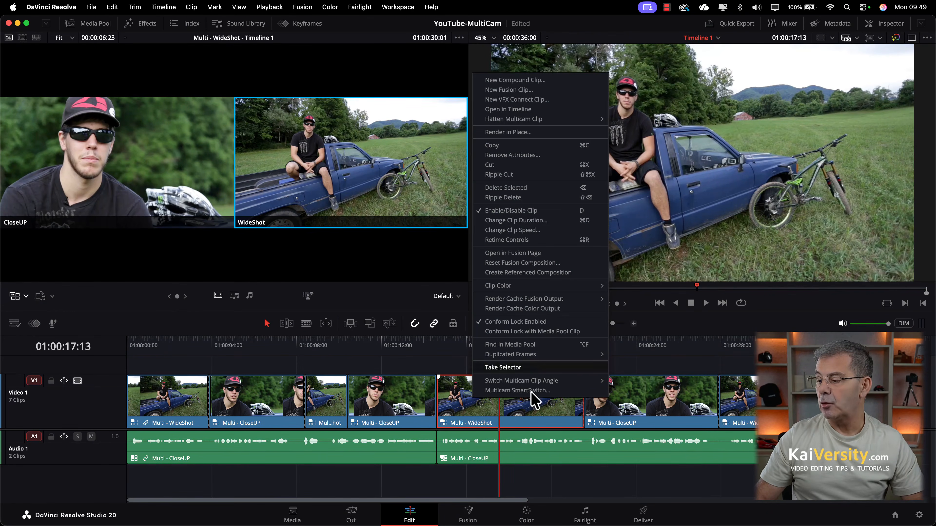
mouse_move(534, 383)
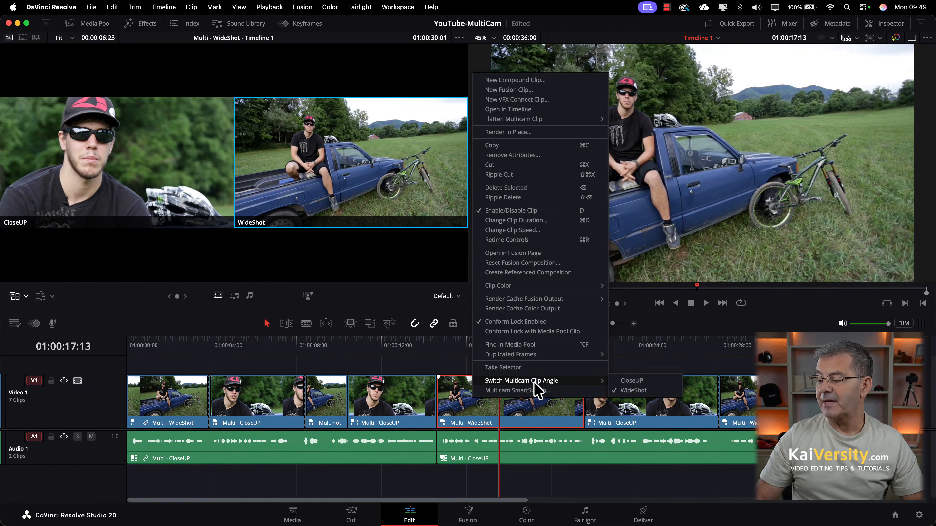
click(633, 380)
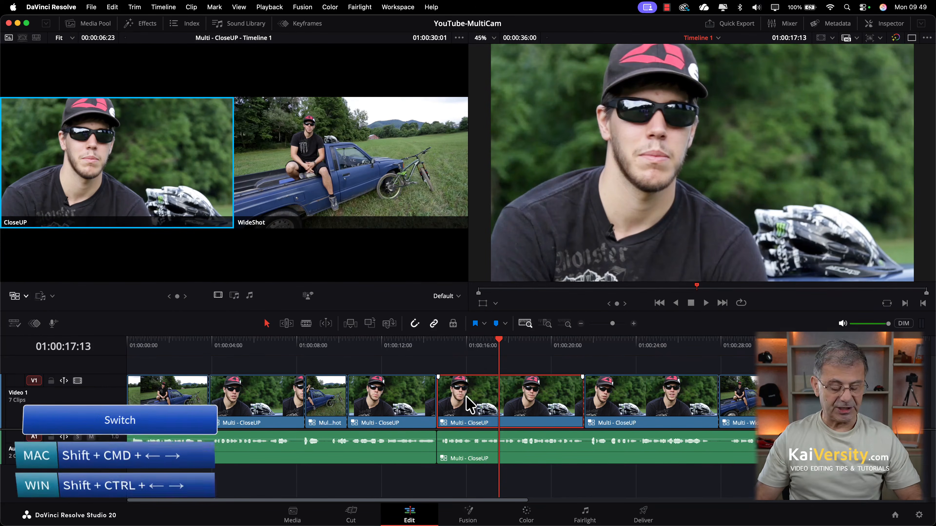
key(shift+super+Right)
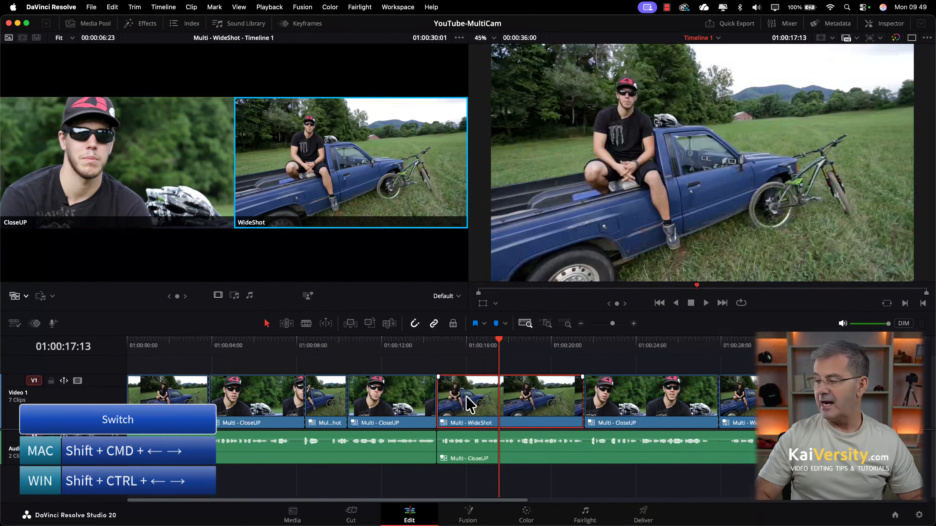
key(shift+super+Left)
key(shift+super+Right)
key(shift+super+Left)
key(shift+super+Right)
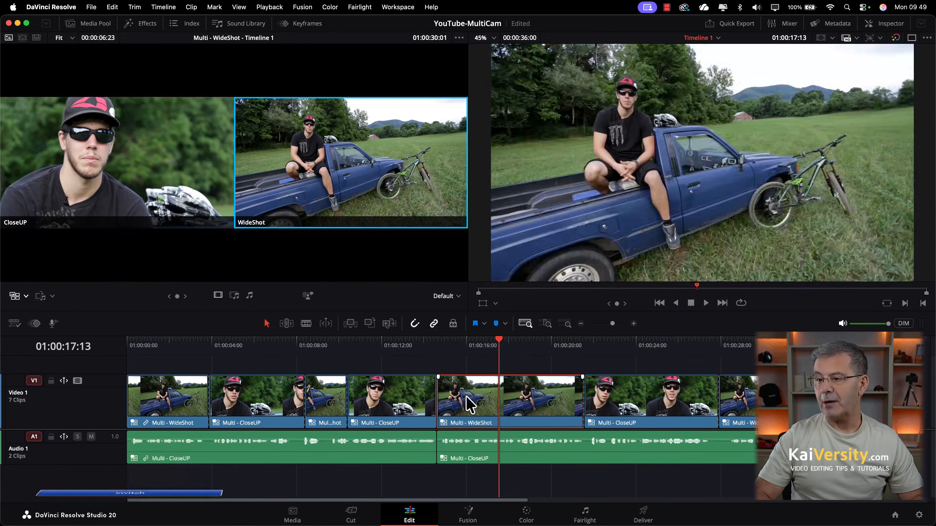
key(shift+super+Left)
key(shift+super+Right)
key(shift+super+Left)
key(shift+super+Right)
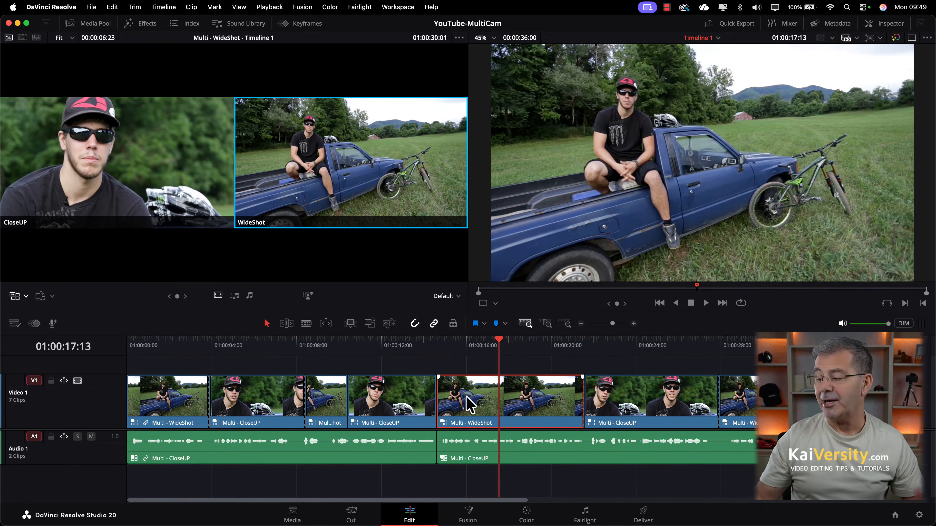
click(385, 372)
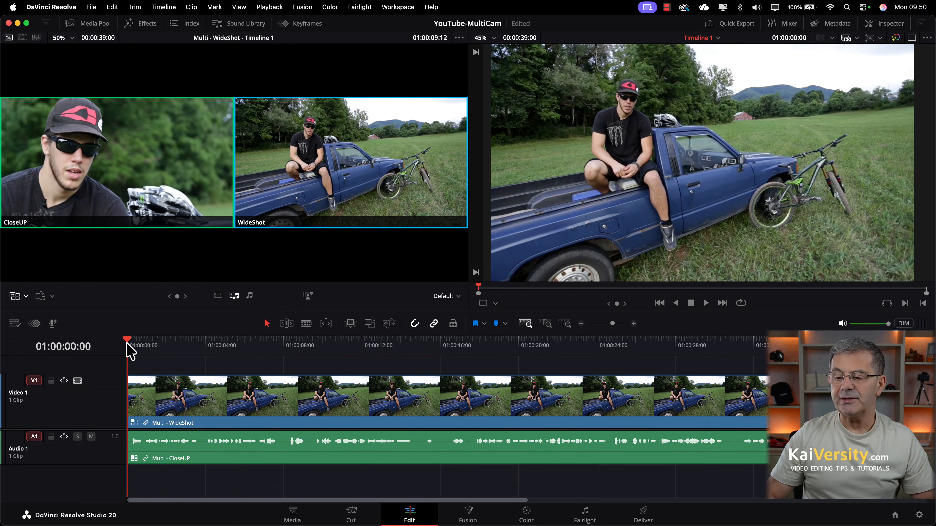
Cut to CloseUP just under 4 seconds and add another CloseUP cut at 8 seconds.
drag(130, 348, 205, 354)
click(142, 180)
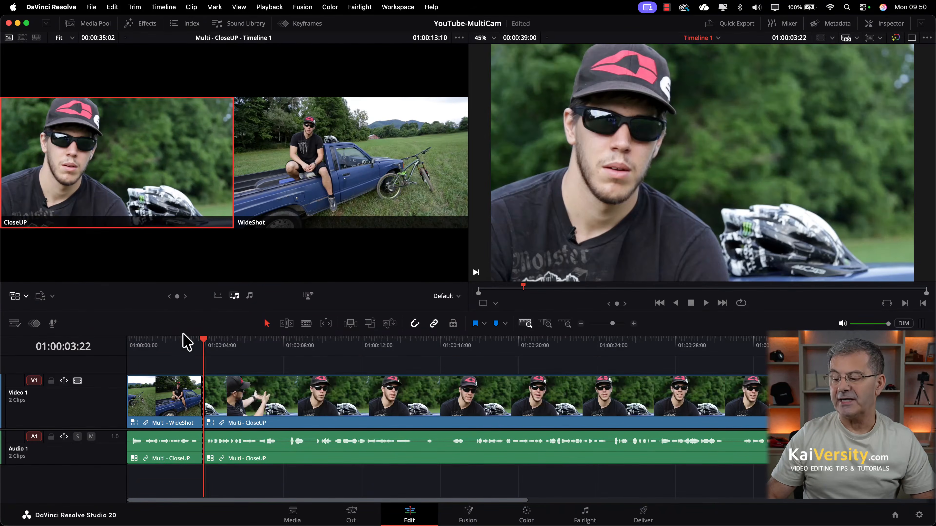
drag(204, 342, 287, 354)
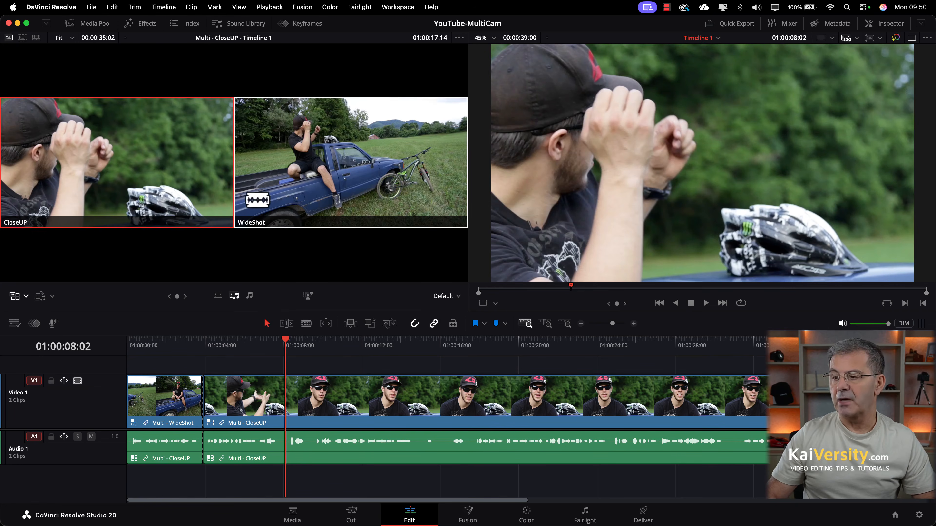
click(202, 200)
click(214, 200)
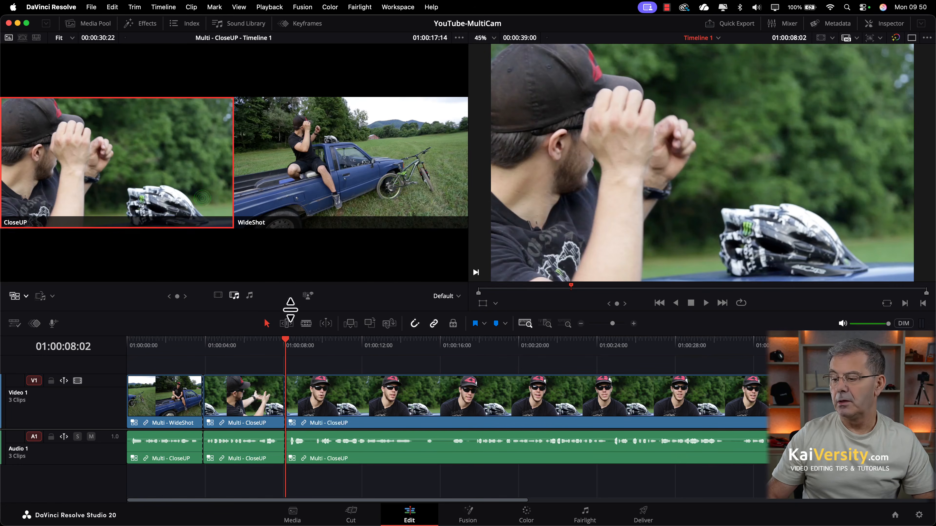
Cut to WideShot at about 15 seconds and switch the clip from 8 seconds to WideShot.
click(285, 336)
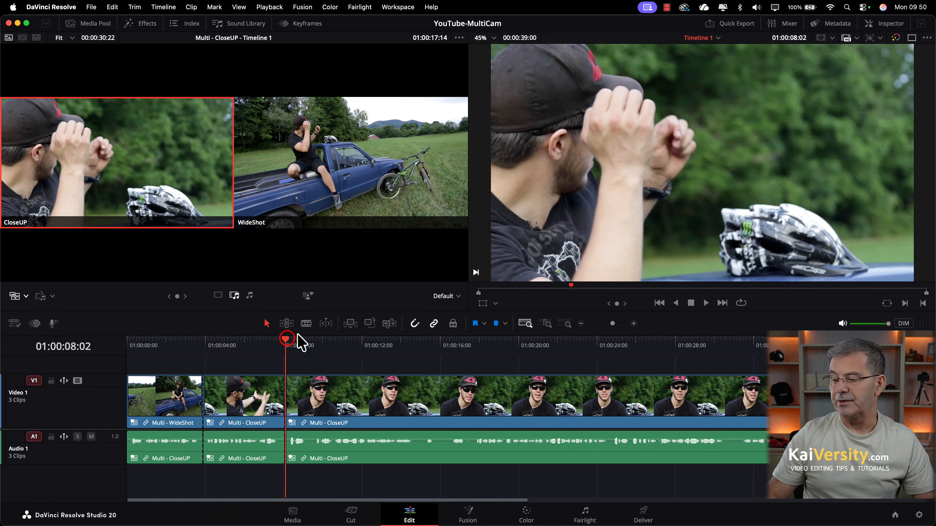
drag(288, 341, 419, 341)
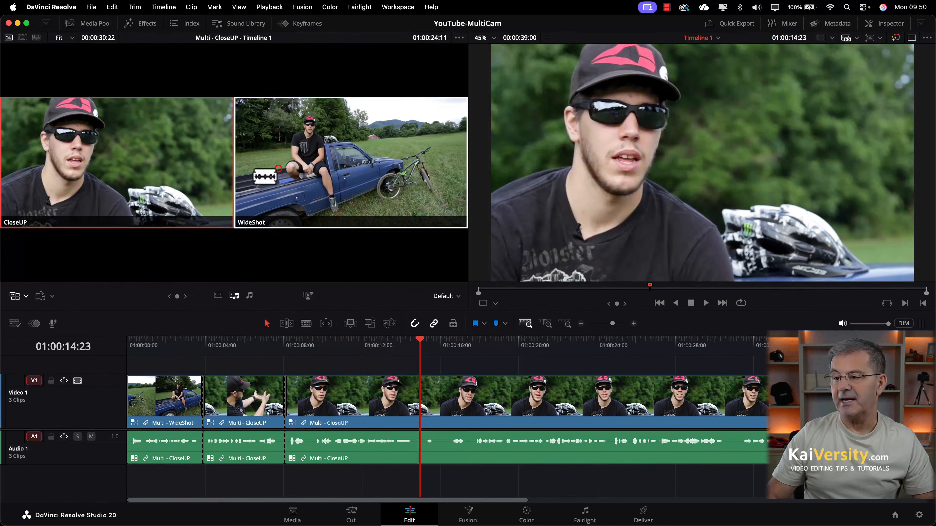
click(278, 169)
click(337, 402)
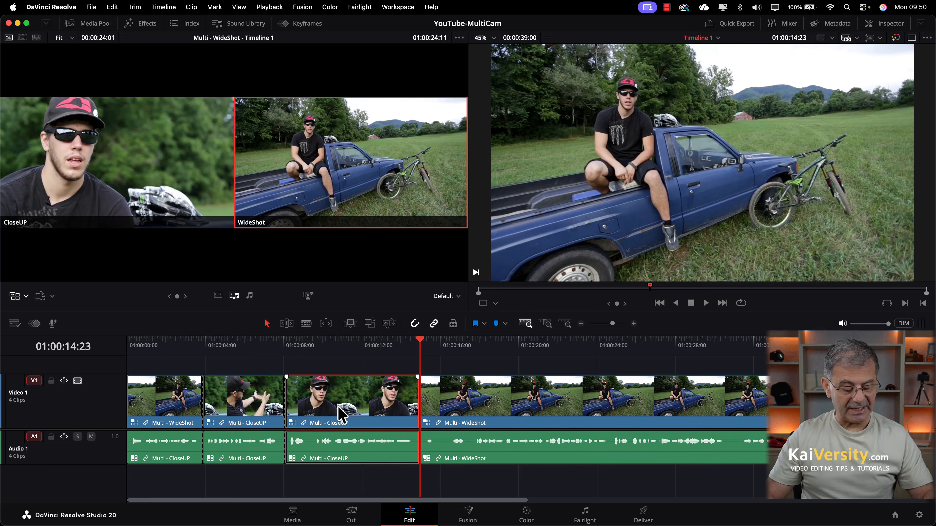
click(348, 345)
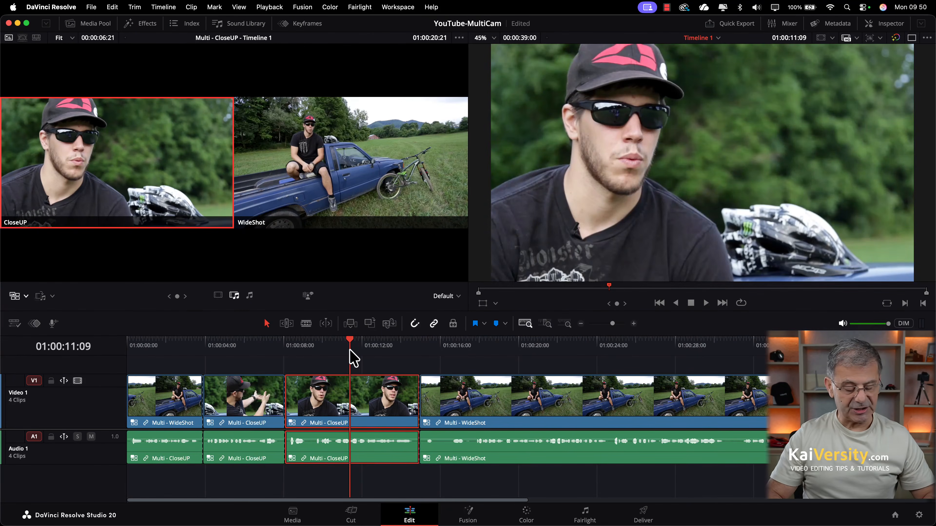
key(2)
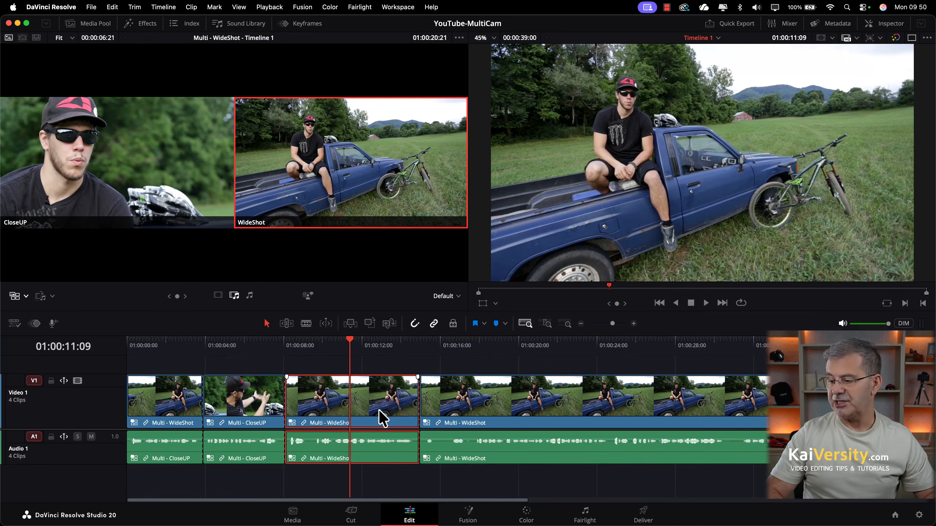
Roll the CloseUP-to-WideShot cut later in Trim mode.
key(t)
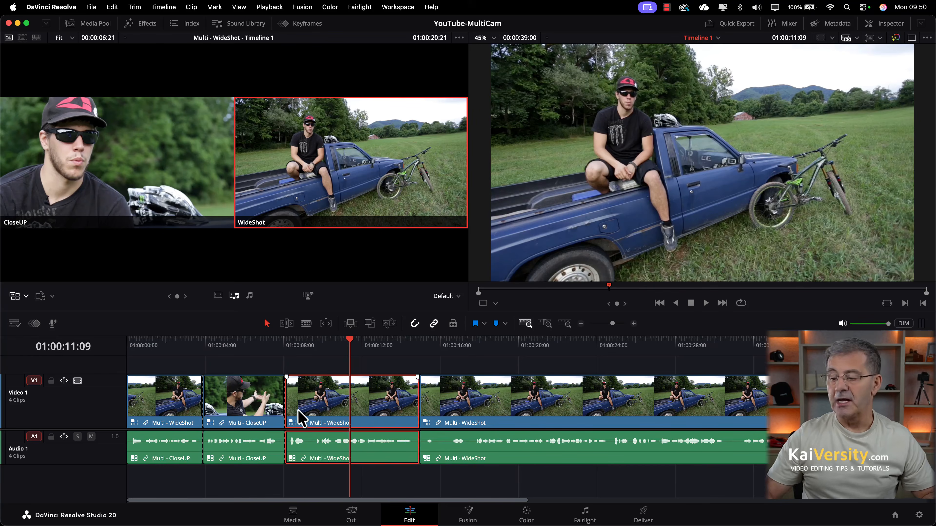
click(284, 401)
drag(285, 402, 318, 401)
Cut the multicam clip to the CloseUP angle at 01:00:17:07.
drag(290, 340, 249, 344)
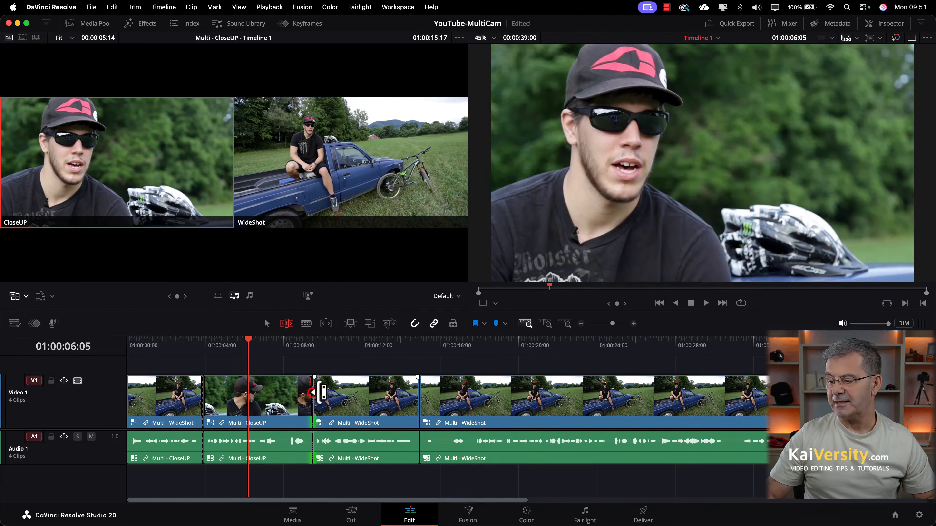
drag(311, 399, 295, 397)
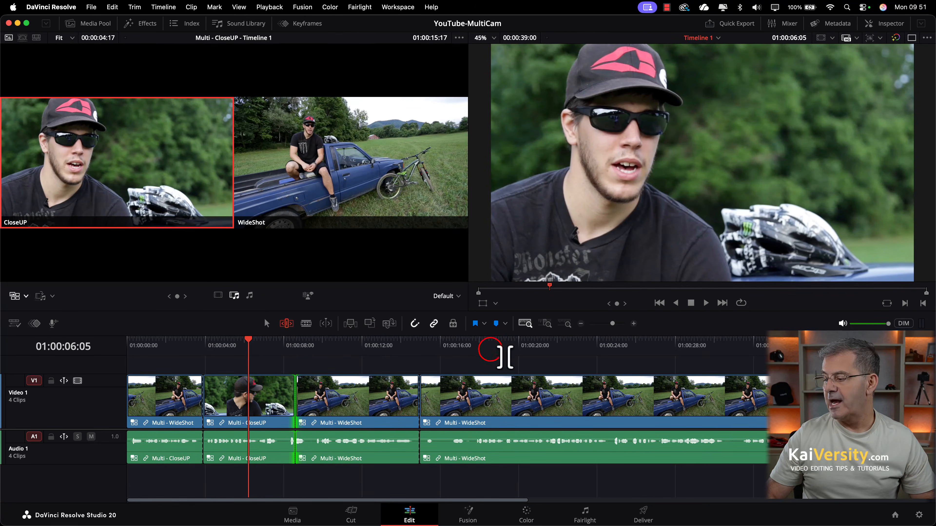
click(490, 349)
drag(490, 350, 465, 350)
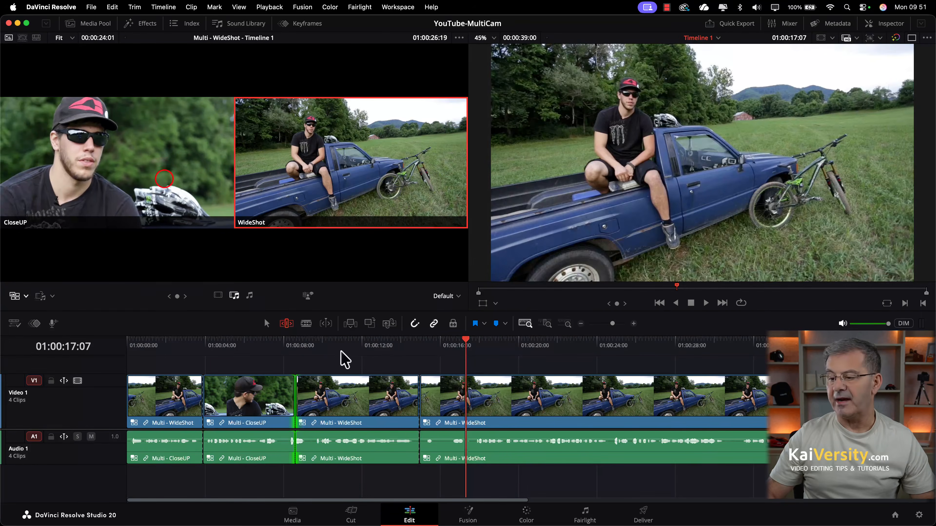
click(164, 179)
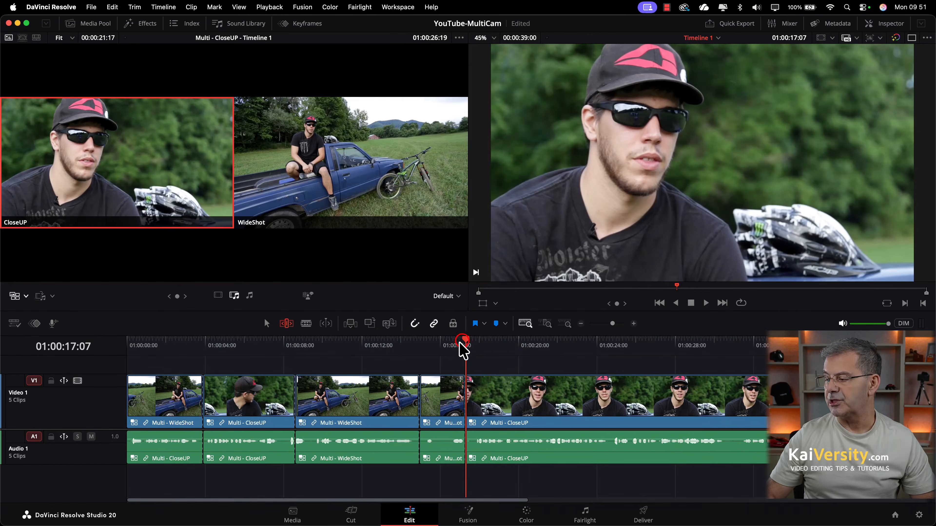
Cut back to WideShot at 01:00:24:16, then return to the Selection tool.
drag(464, 345, 612, 355)
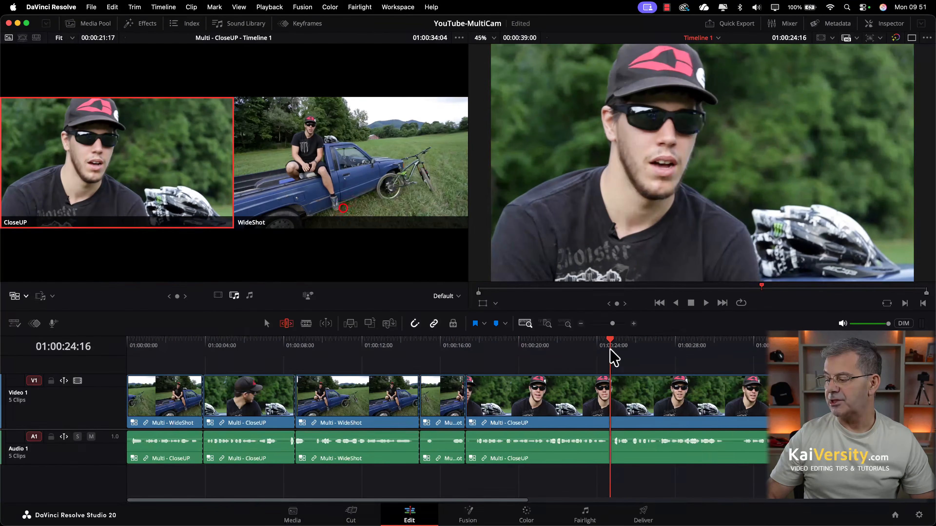
click(352, 213)
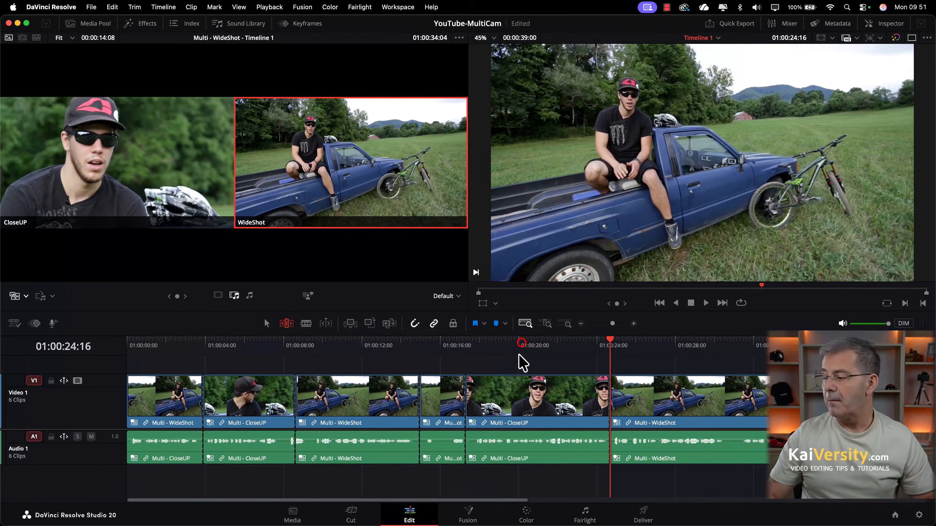
drag(520, 347, 498, 350)
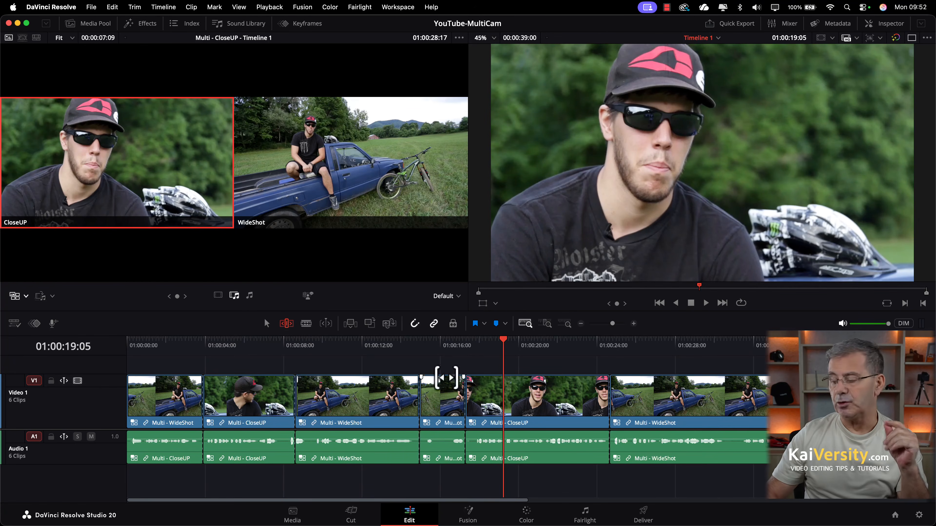
click(266, 324)
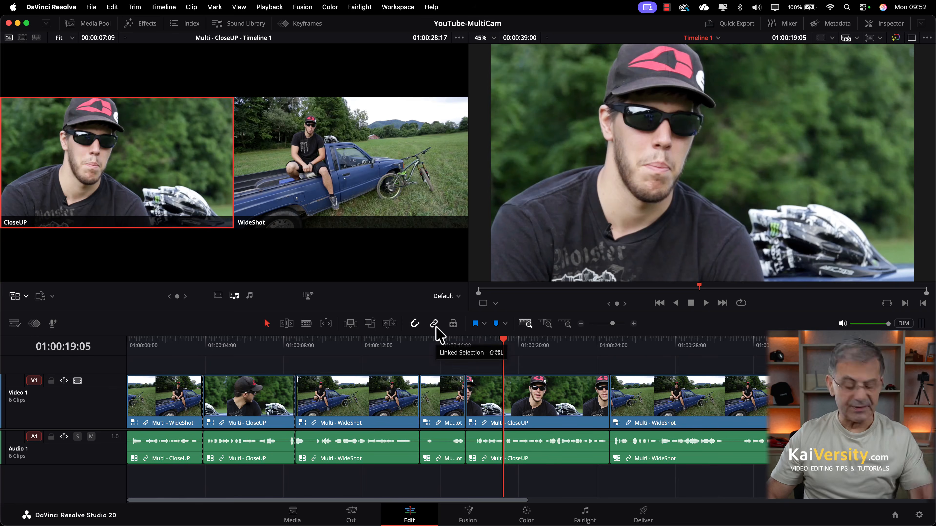
Select all six Audio 1 clips and switch their multicam angle to CloseUP.
click(163, 483)
drag(163, 483, 748, 450)
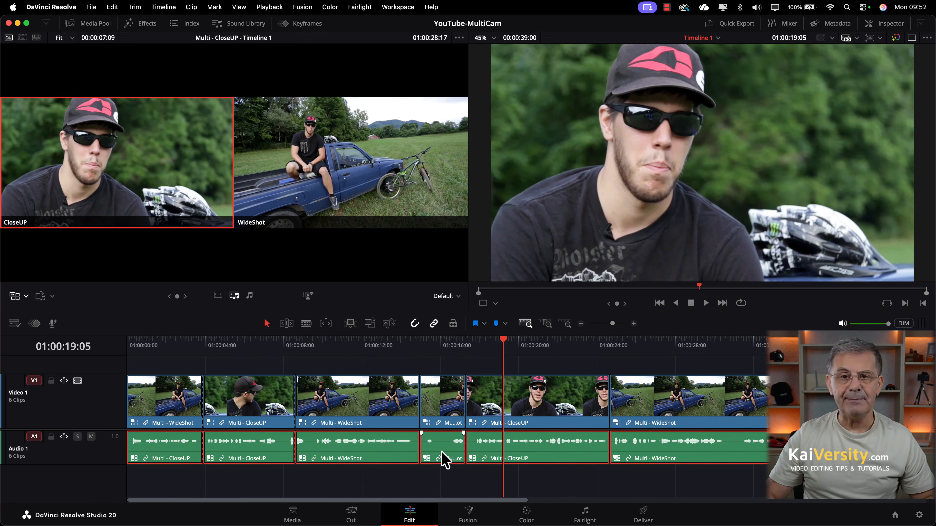
right_click(445, 461)
mouse_move(491, 424)
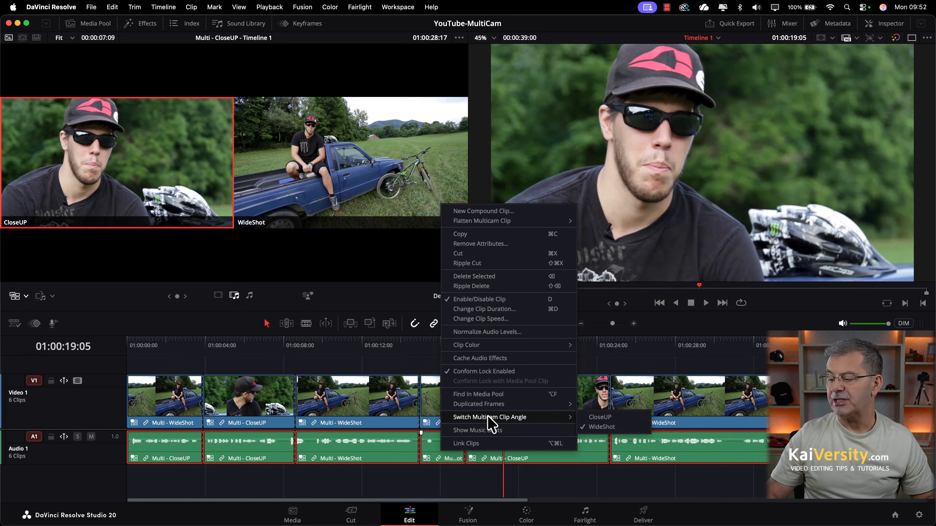
click(620, 419)
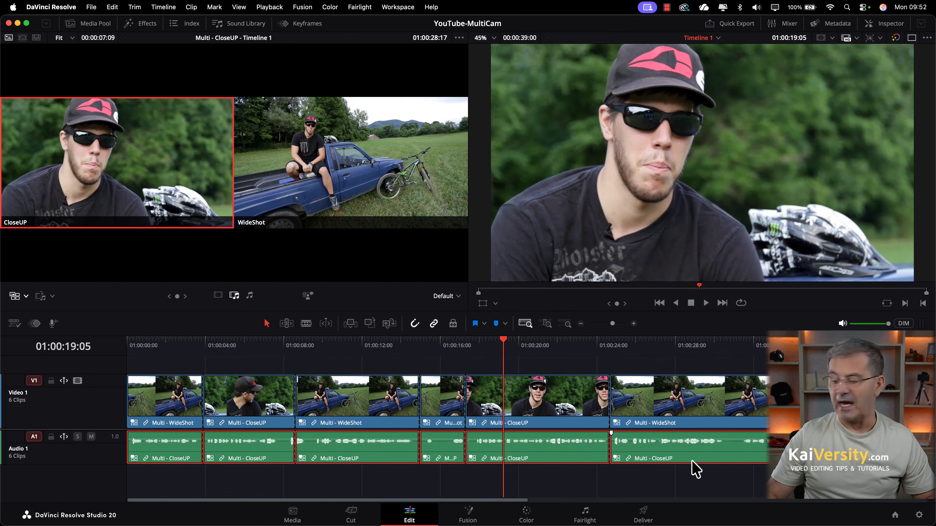
Switch the selected Audio 1 clips to the WideShot angle and deselect them.
right_click(669, 449)
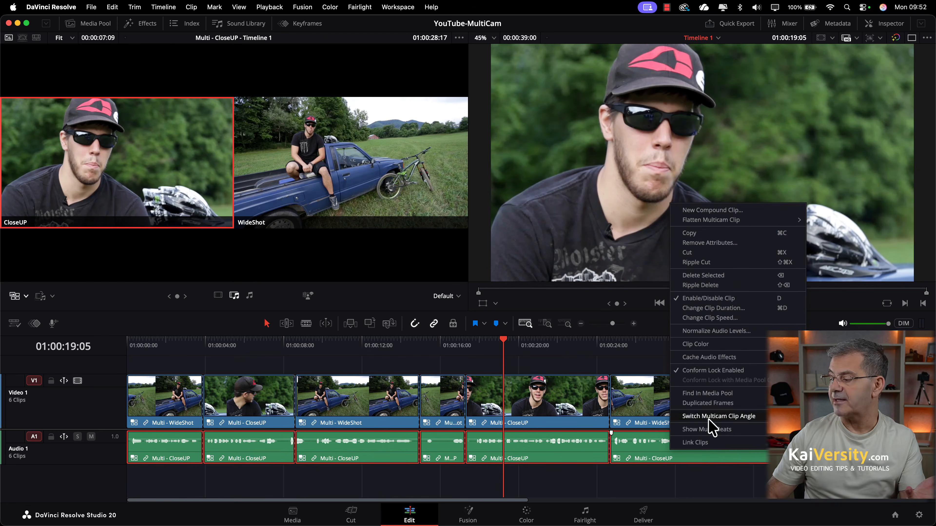
click(829, 430)
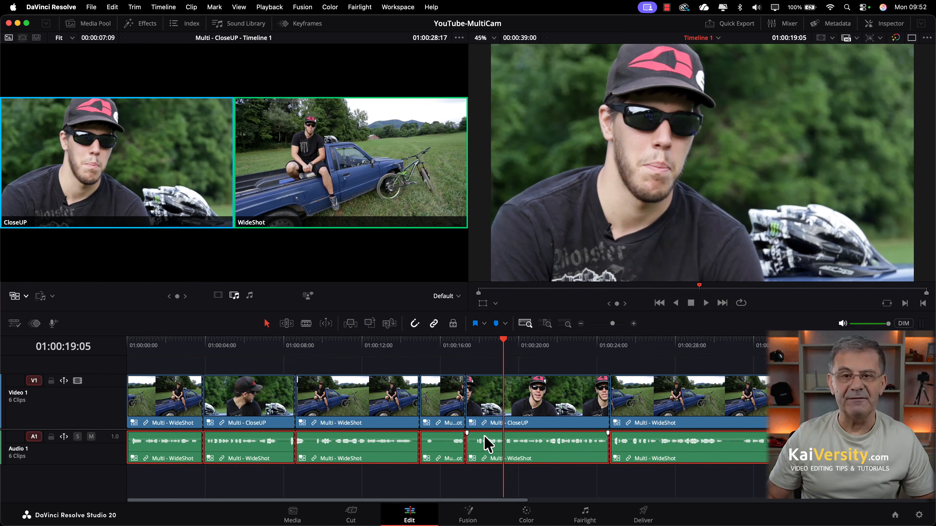
click(538, 477)
click(538, 476)
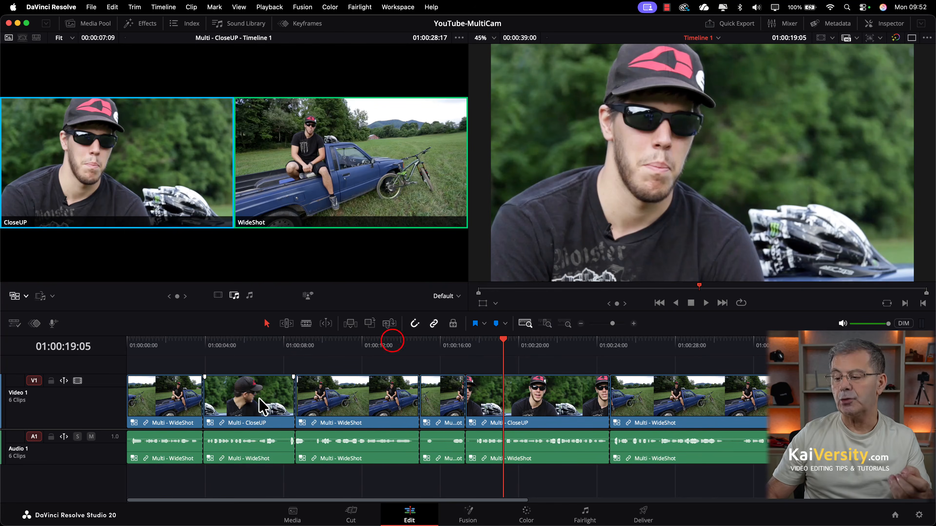
Play the timeline from about 5 seconds to review the CloseUP clip.
drag(391, 341, 233, 343)
key(space)
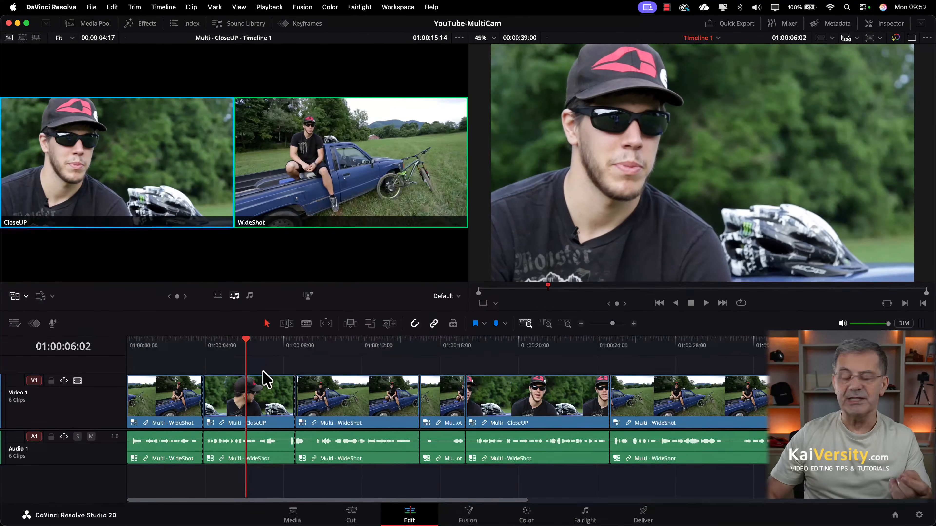
right_click(271, 398)
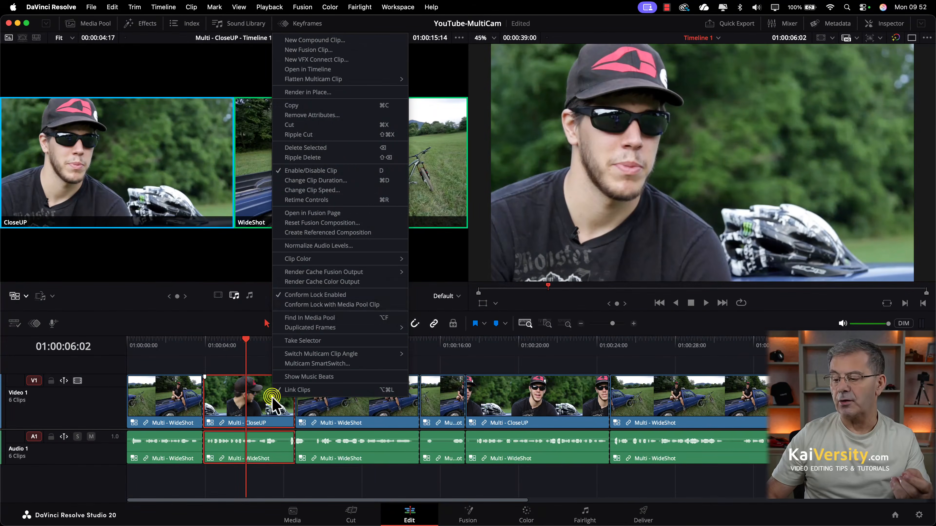
click(266, 483)
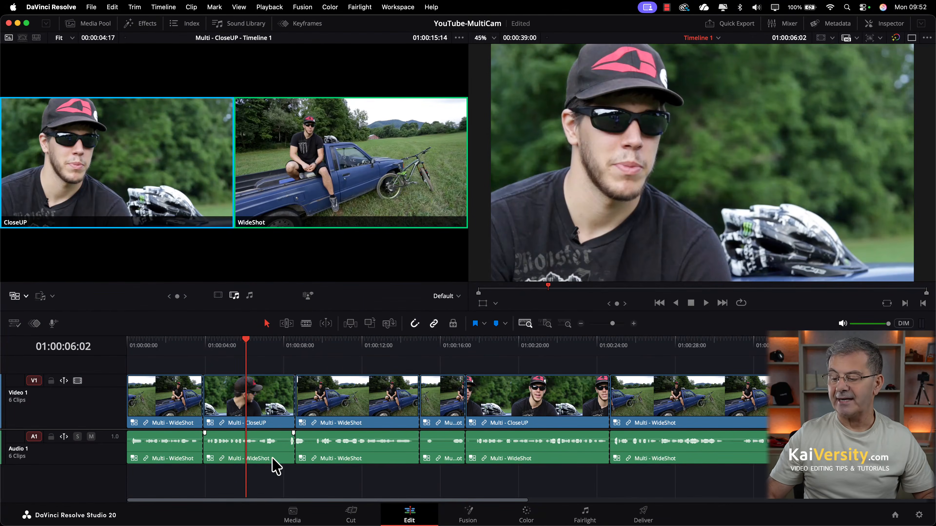
Switch the CloseUP video clip to WideShot, then undo back to four clips per track.
click(259, 399)
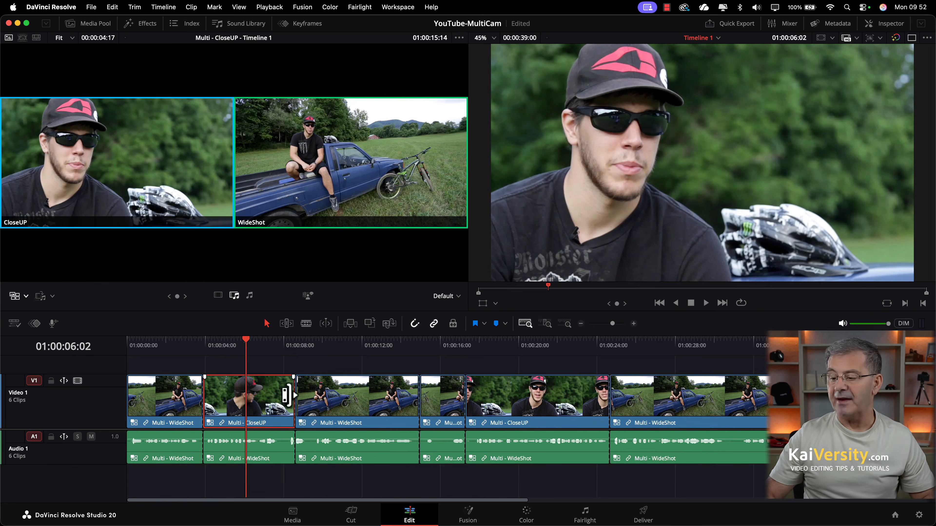
right_click(277, 392)
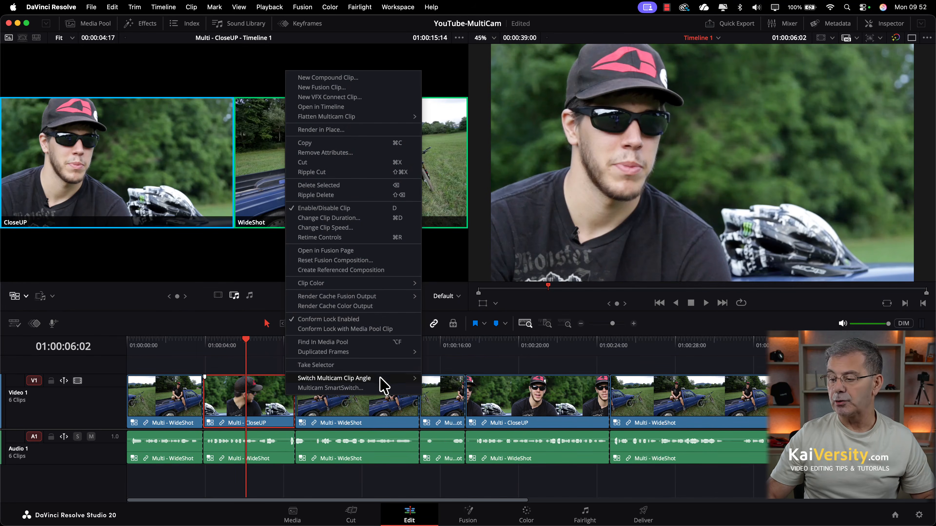
mouse_move(391, 380)
click(476, 391)
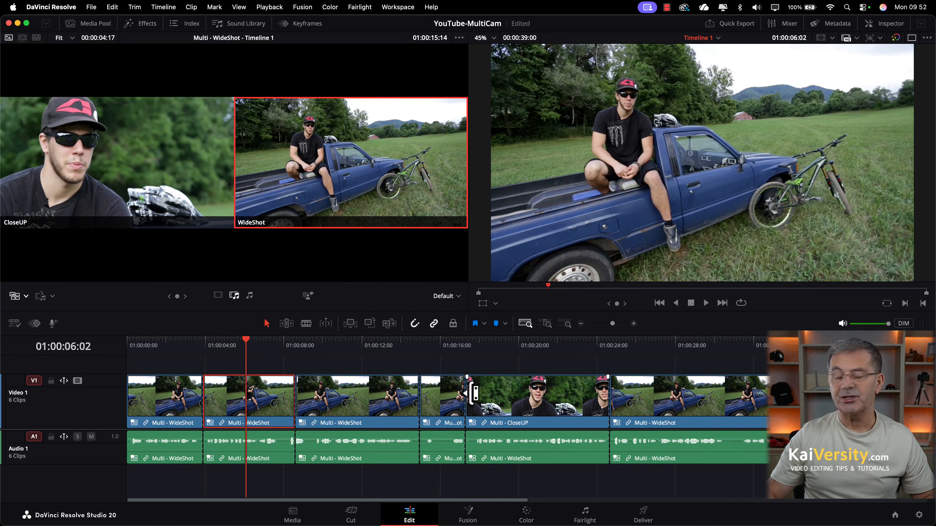
key(alt+1)
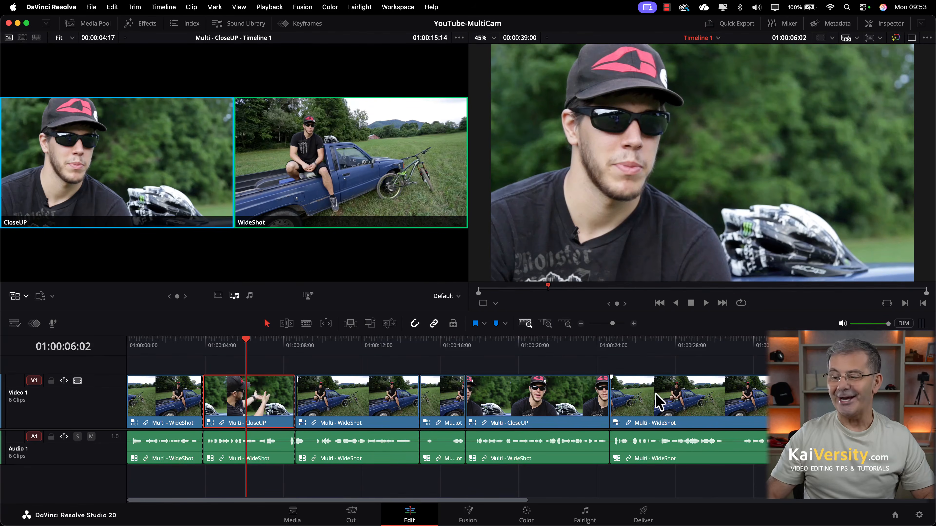
key(super+z)
key(super+z)
key(super+z)
key(super+z)
key(super+z)
key(super+z)
key(super+z)
key(super+z)
key(super+z)
key(super+z)
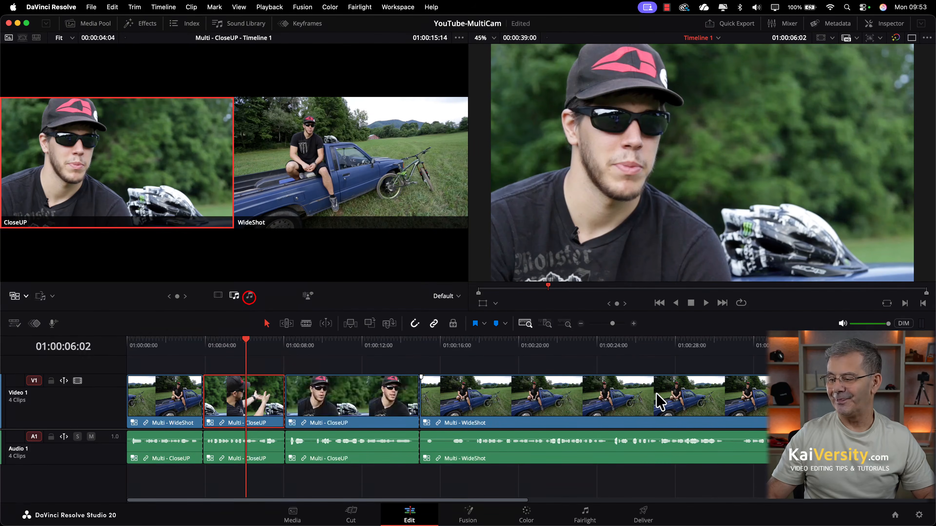
Set angle switching to Audio Only and cut the audio to CloseUP at 01:00:04:00.
click(249, 298)
click(251, 298)
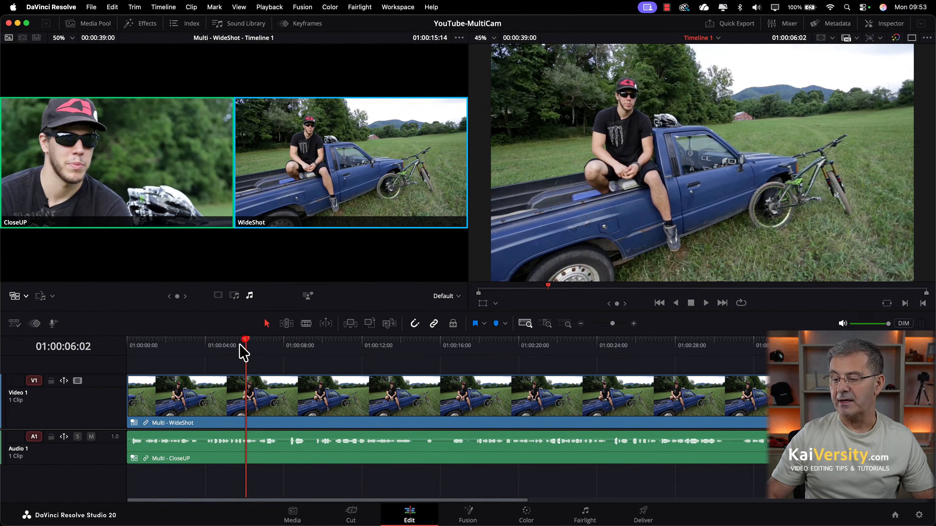
drag(239, 342, 205, 356)
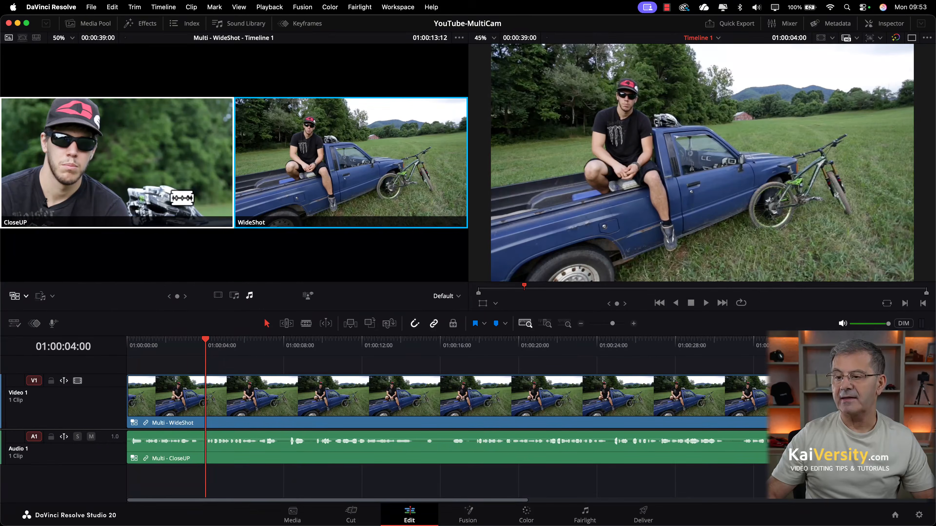
click(177, 200)
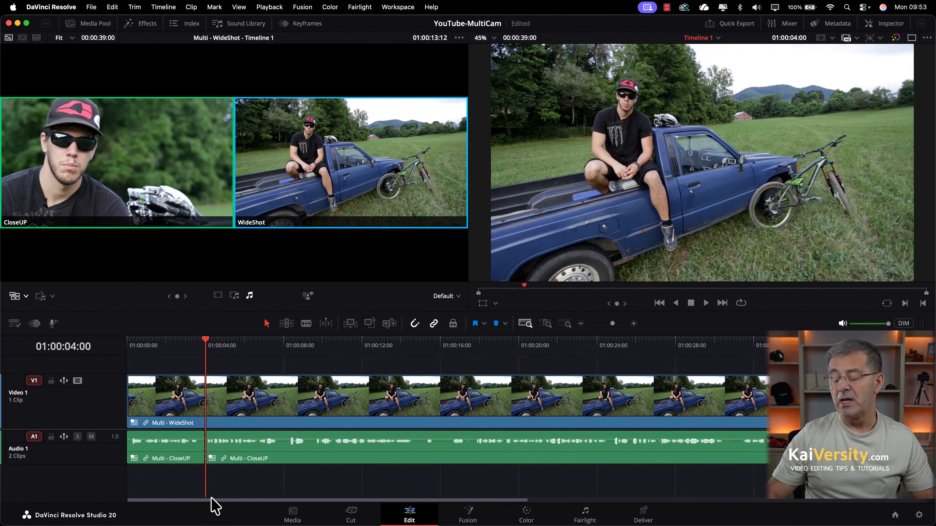
Cut the audio to WideShot at 01:00:08:01 and back to CloseUP at 01:00:14:16.
drag(209, 341, 287, 355)
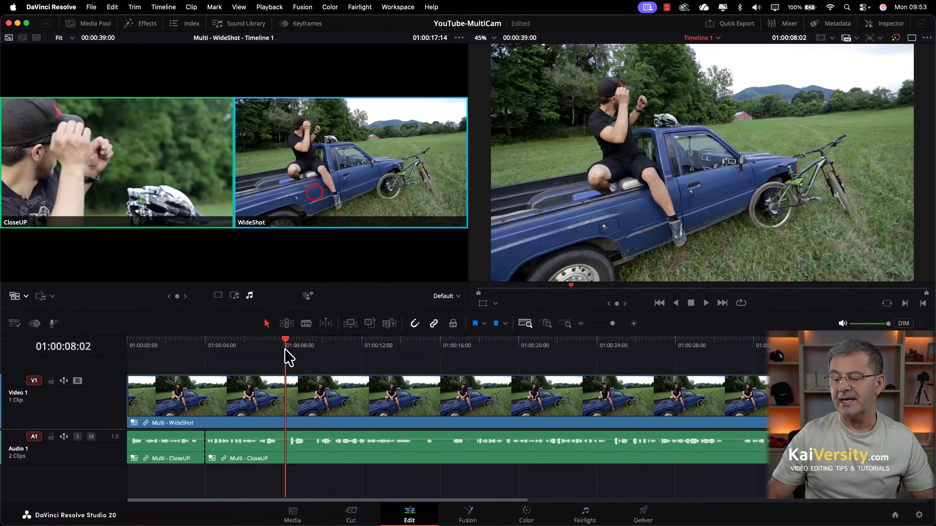
click(306, 185)
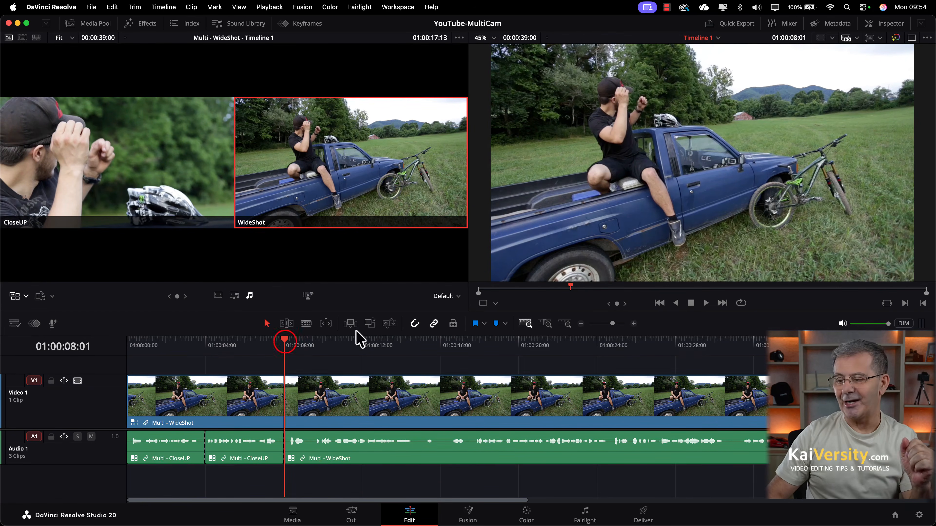
drag(290, 349, 414, 357)
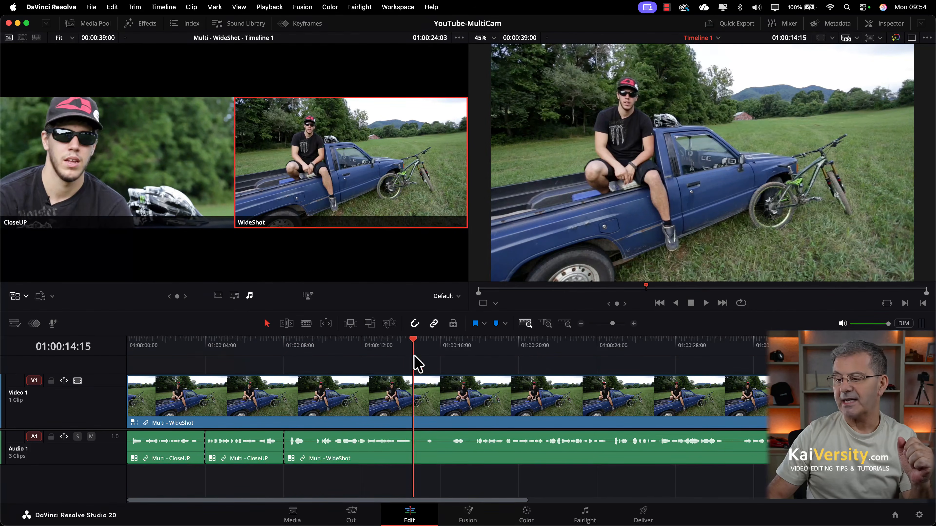
click(202, 187)
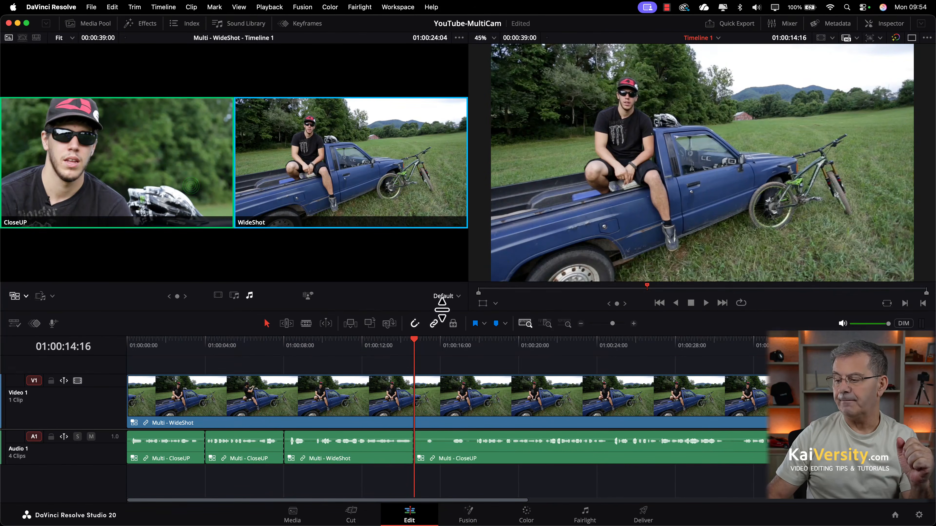
drag(414, 339, 486, 350)
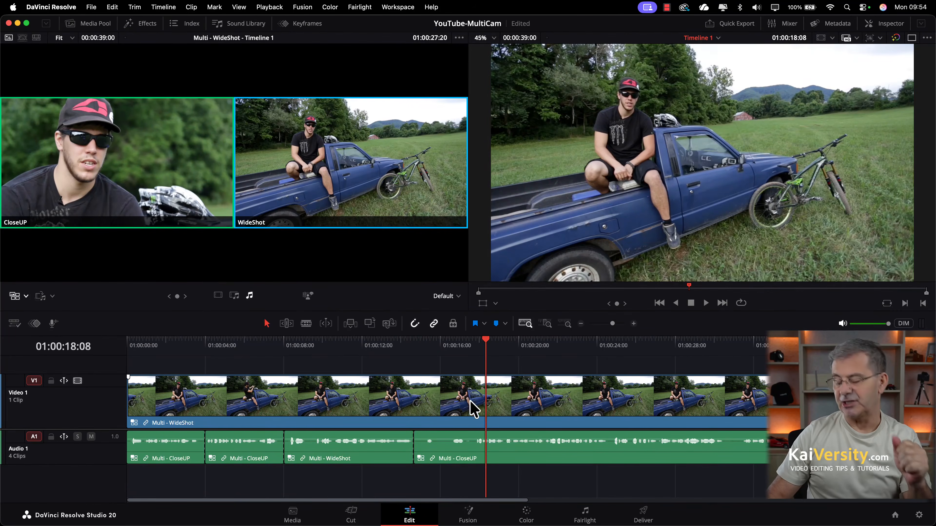